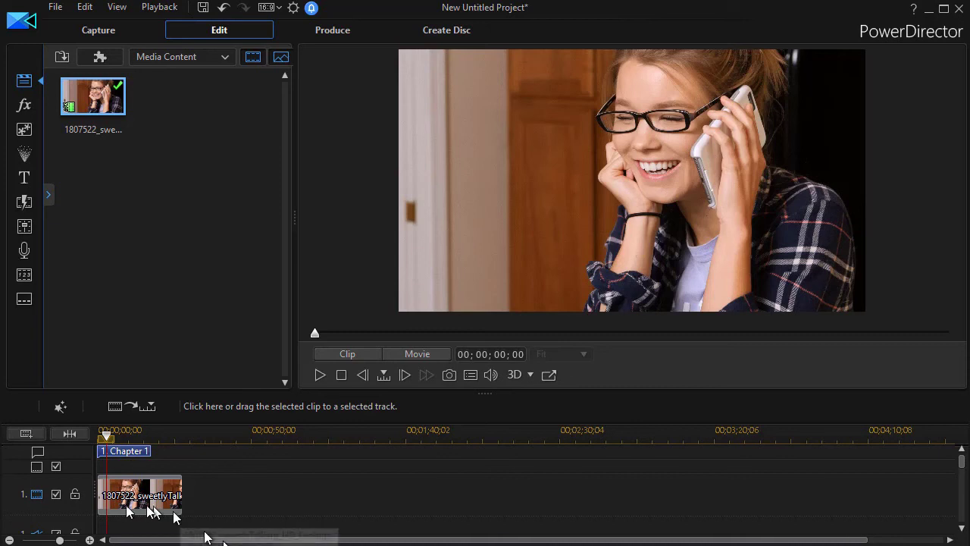
- Filter PowerDirector's title templates to NewBlue so only the Titler Pro 1.5 title shows
left_click(320, 376)
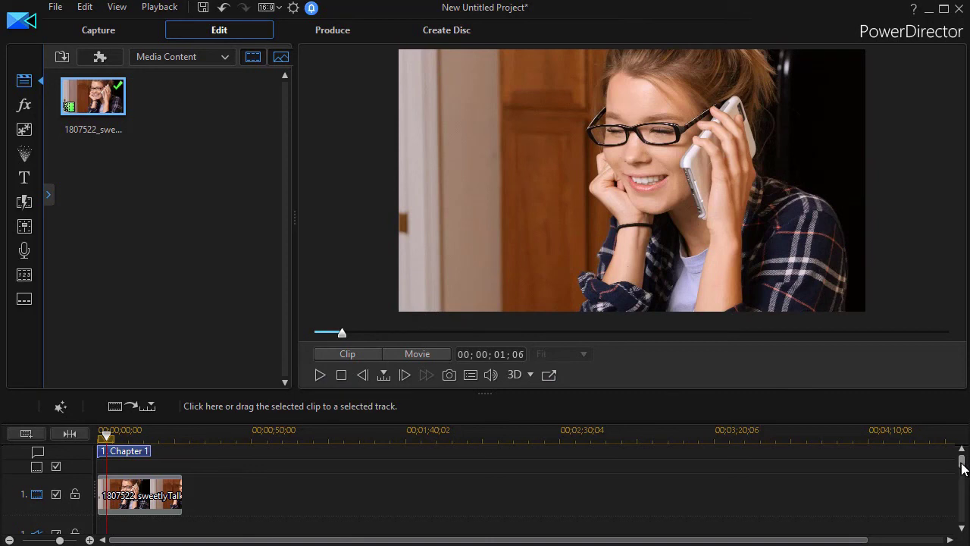
left_click_drag(961, 468, 964, 488)
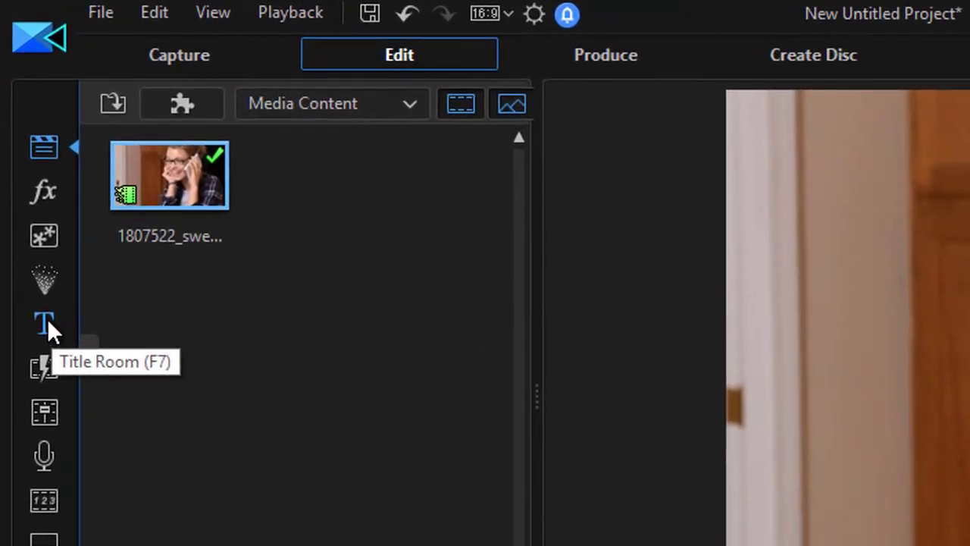
left_click(47, 319)
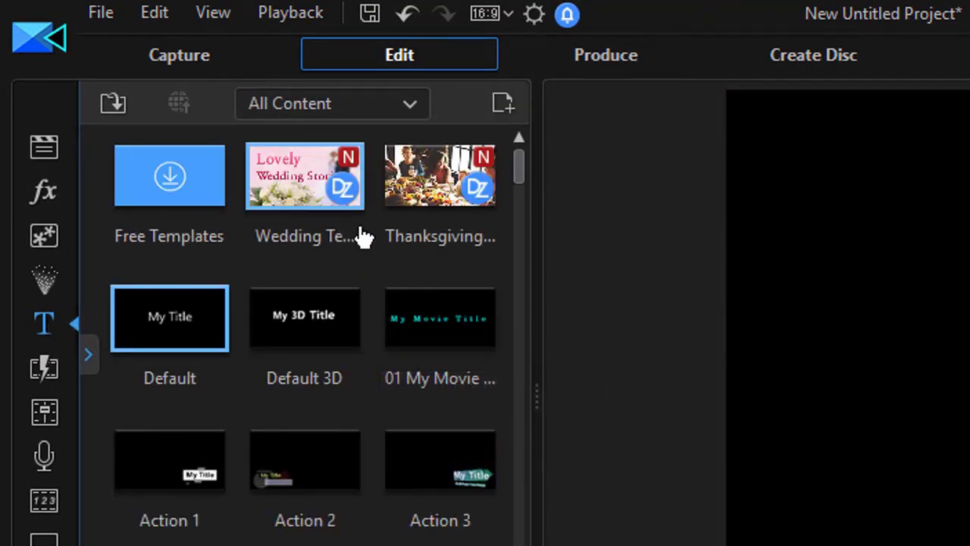
left_click(414, 112)
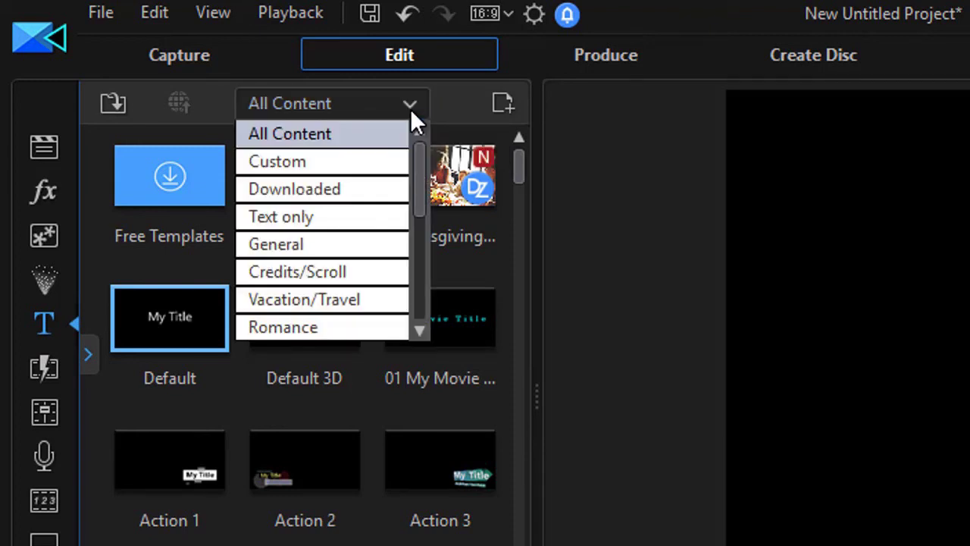
left_click_drag(421, 160, 420, 274)
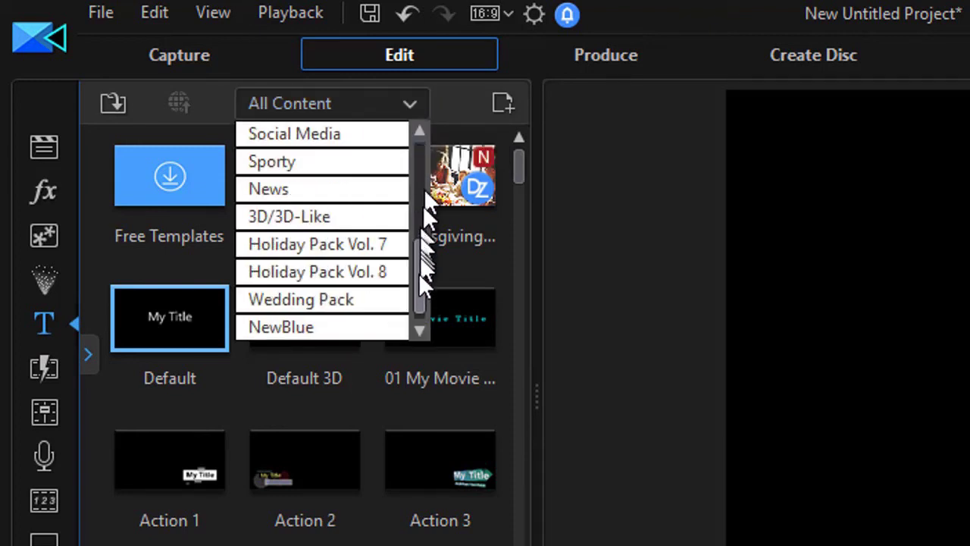
left_click(300, 326)
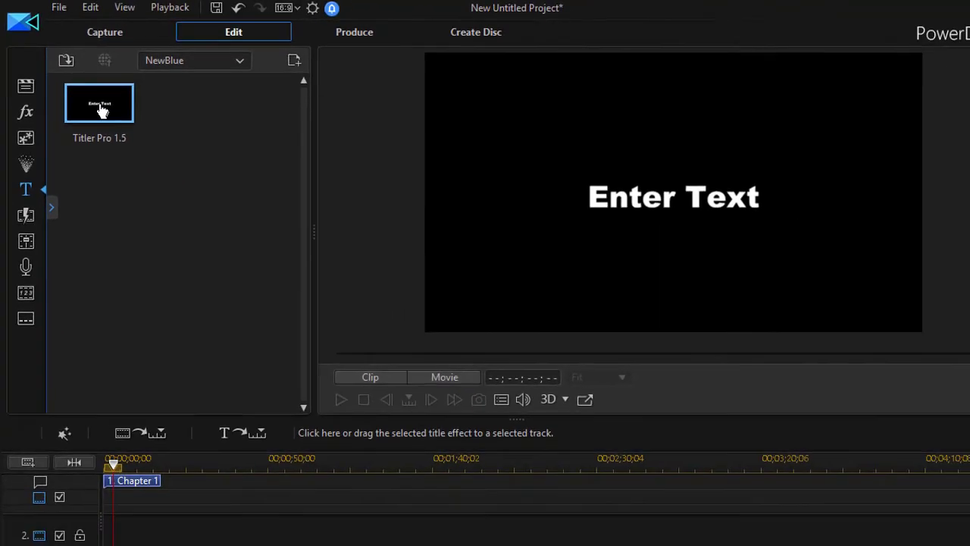
- Drop the Titler Pro 1.5 title onto track 2 and open it in the Titler editor
left_click_drag(189, 204, 173, 545)
left_click_drag(95, 438, 132, 495)
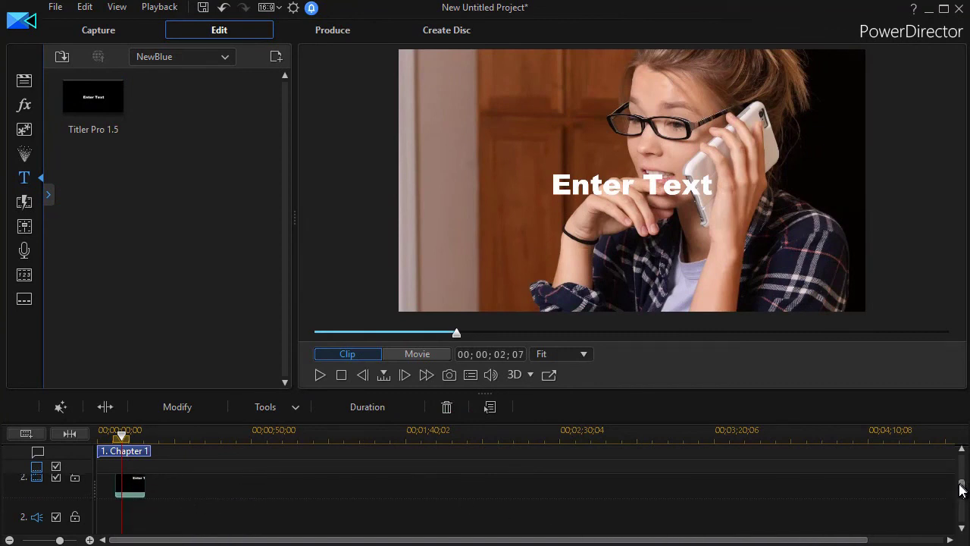
scroll(957, 486, "up", 1)
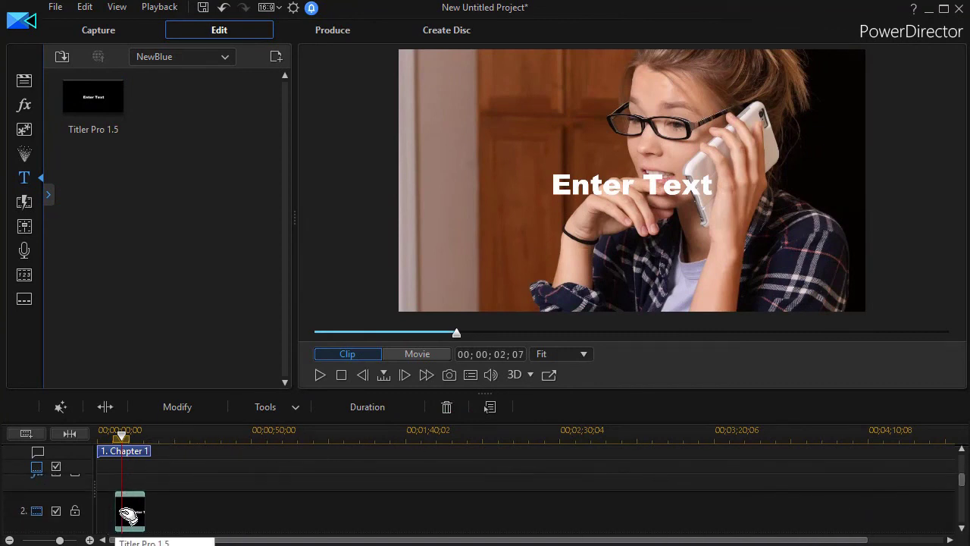
left_click(191, 410)
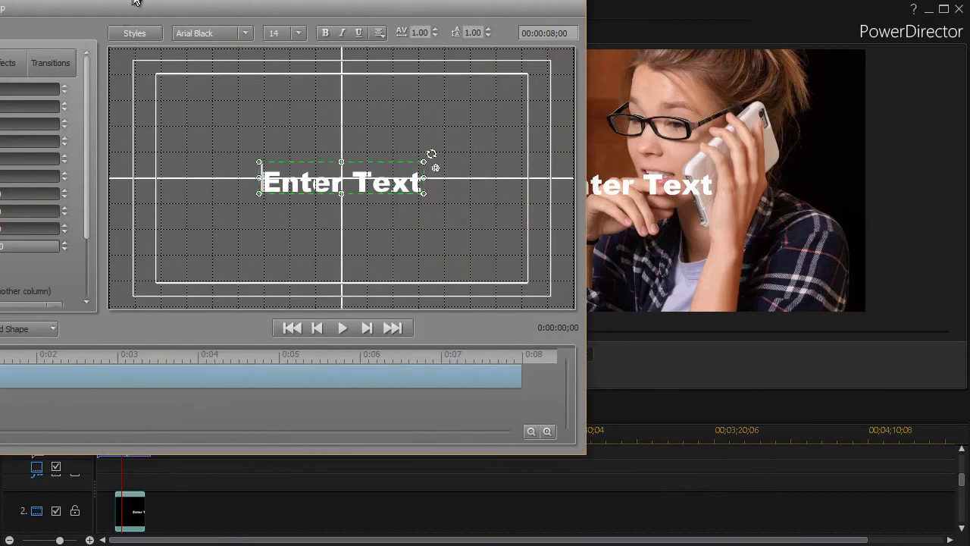
- Move the Titler Pro editor window into view and resize it to fill the screen
left_click_drag(144, 5, 340, 45)
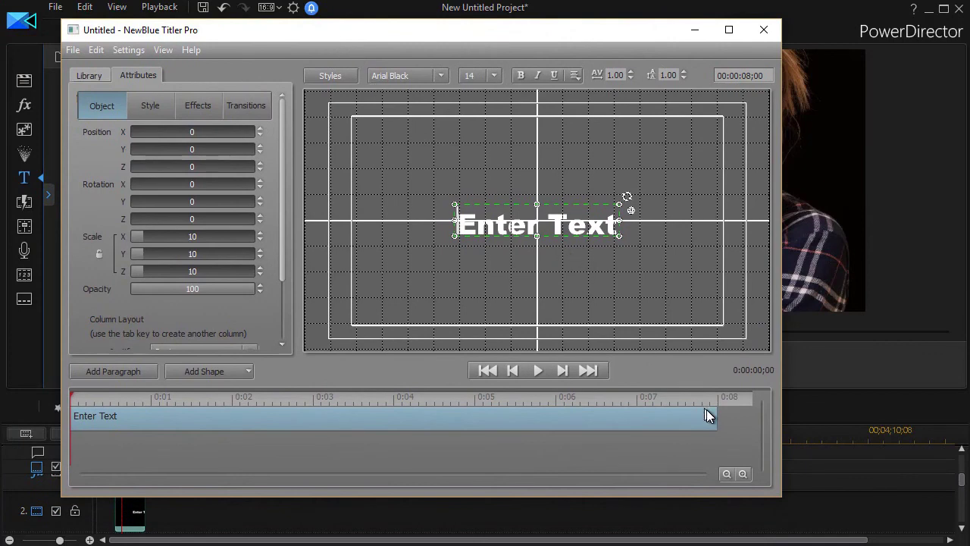
left_click_drag(782, 491, 961, 542)
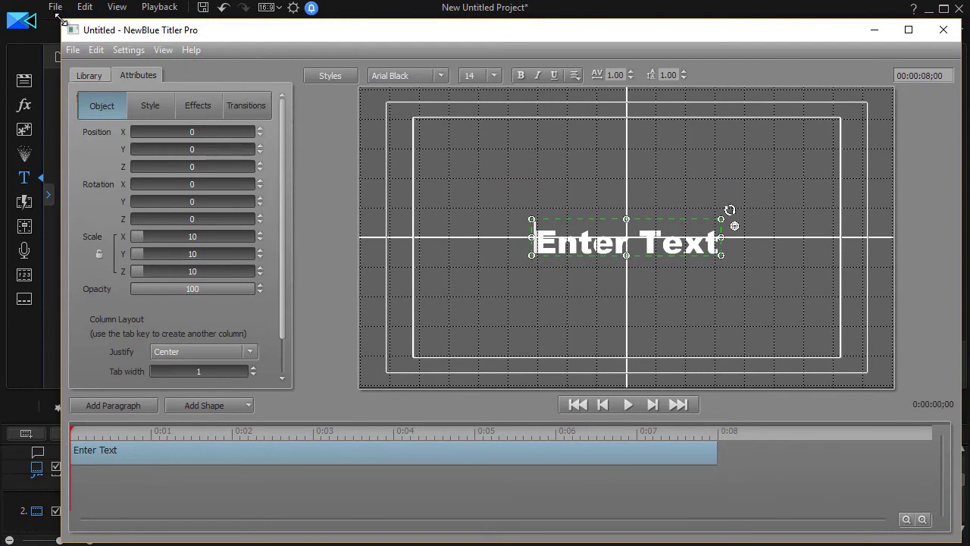
left_click_drag(60, 17, 3, 9)
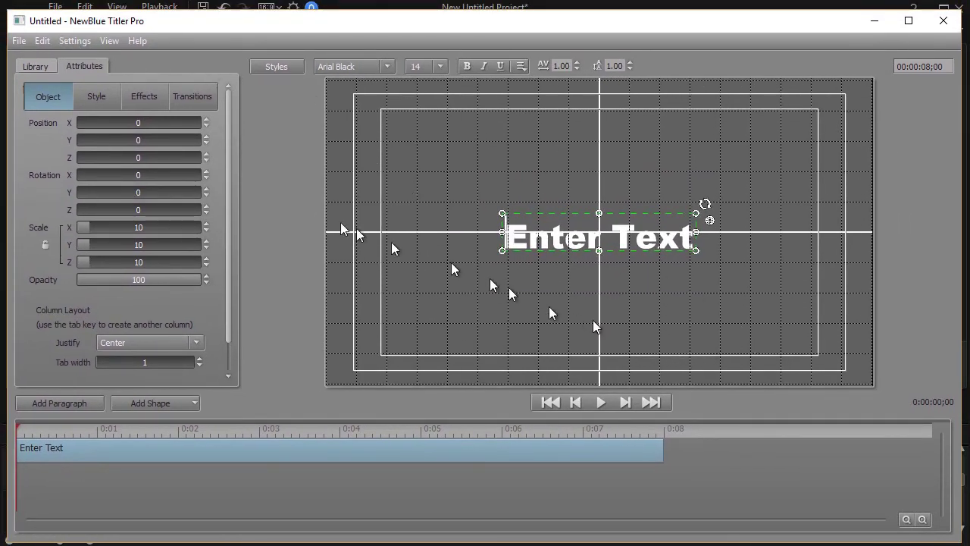
- Replace 'Enter Text' with 'This is a sample to use for the titler pro program'
right_click(529, 449)
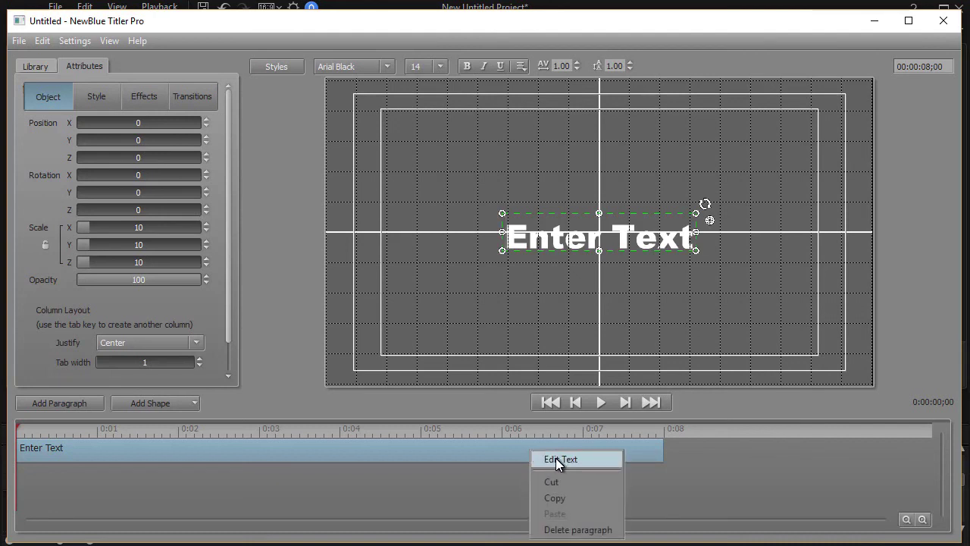
left_click(557, 460)
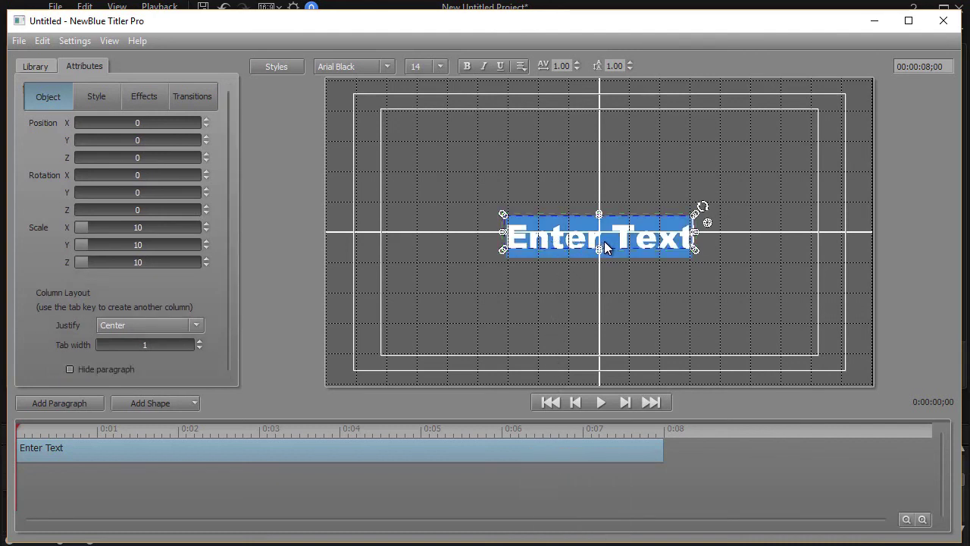
type("This is ")
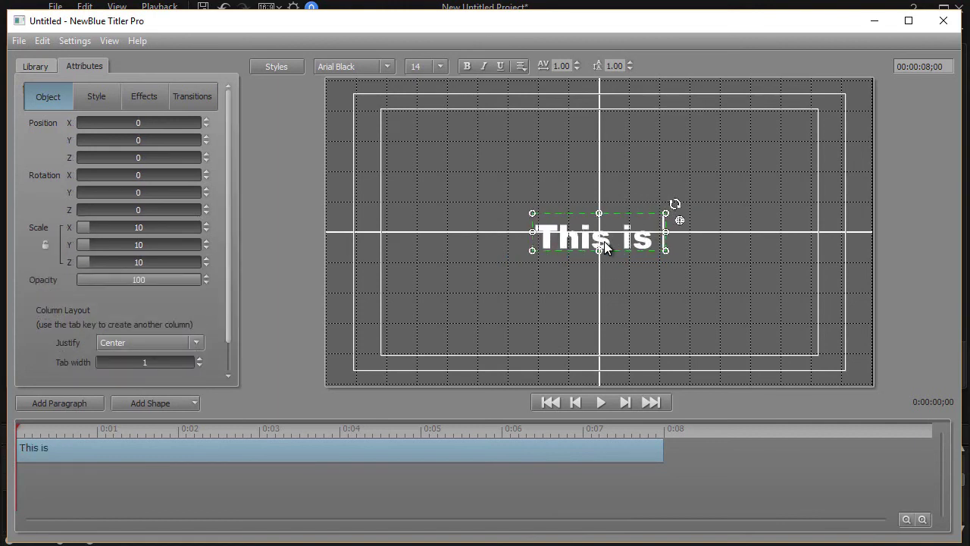
type("a sample to")
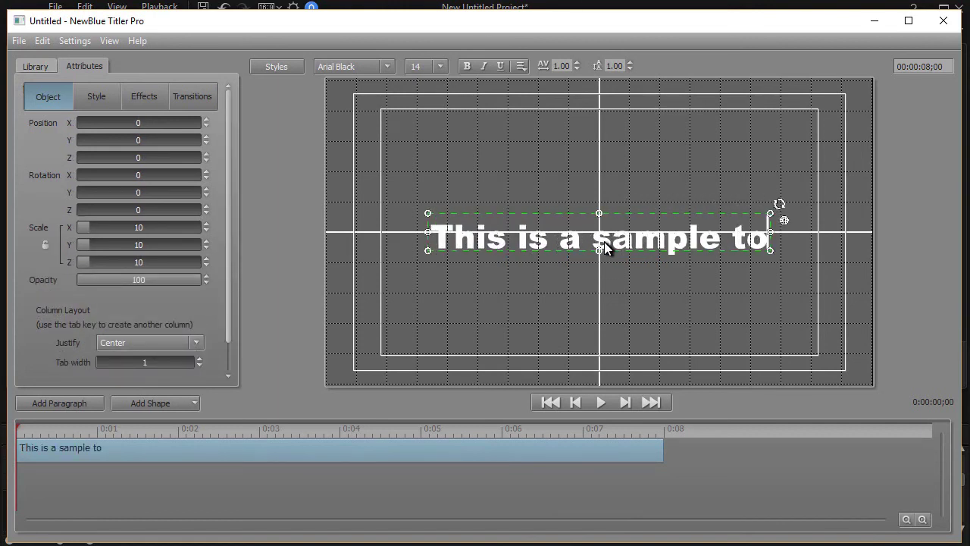
key("Return")
type("use ")
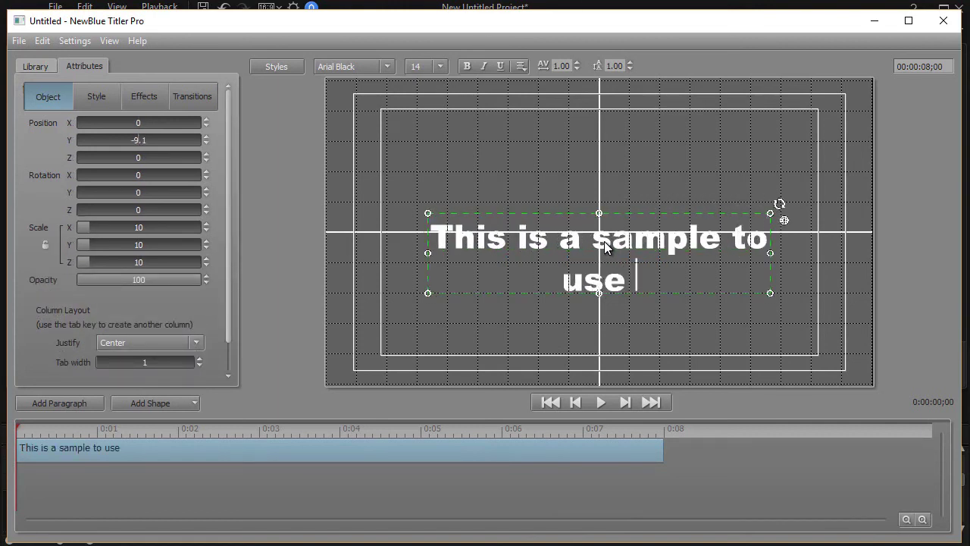
type("for the ")
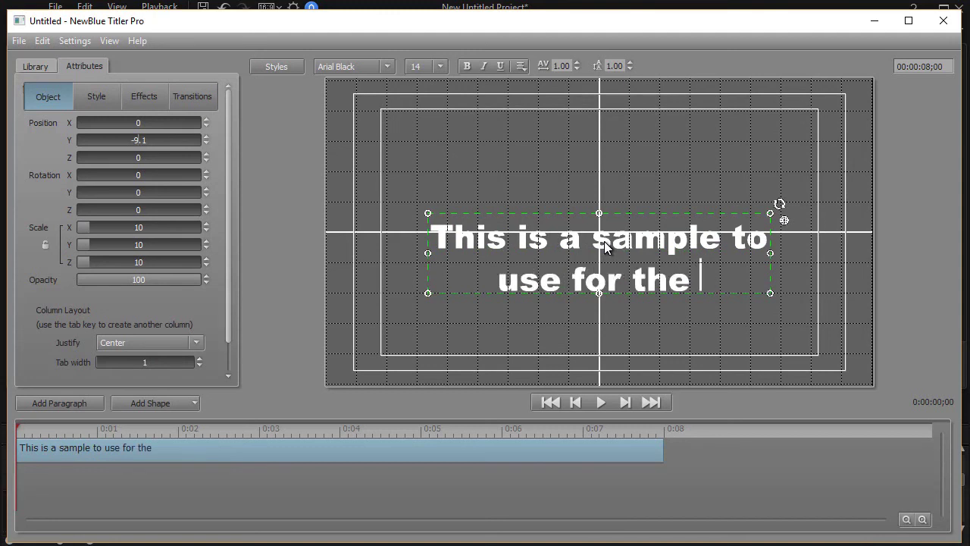
type("titler pro")
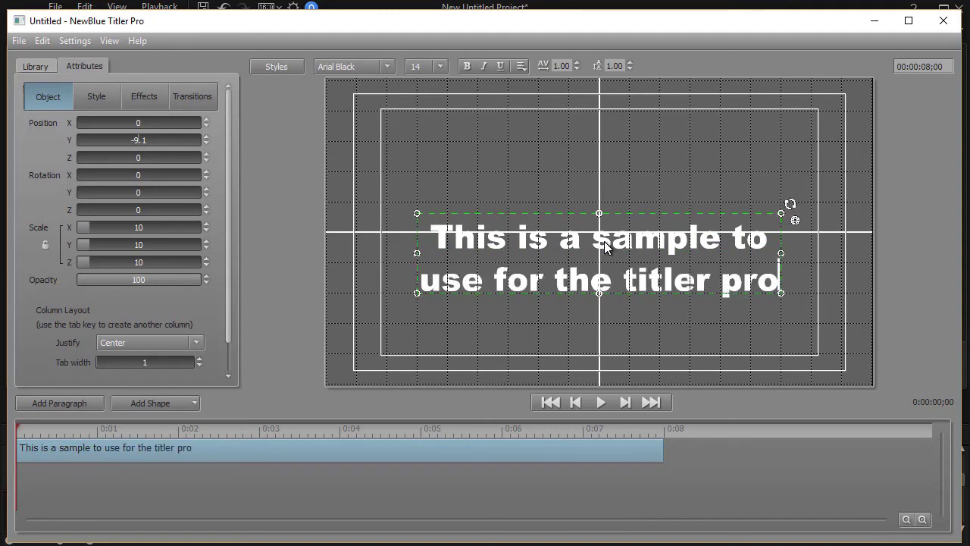
type(" program")
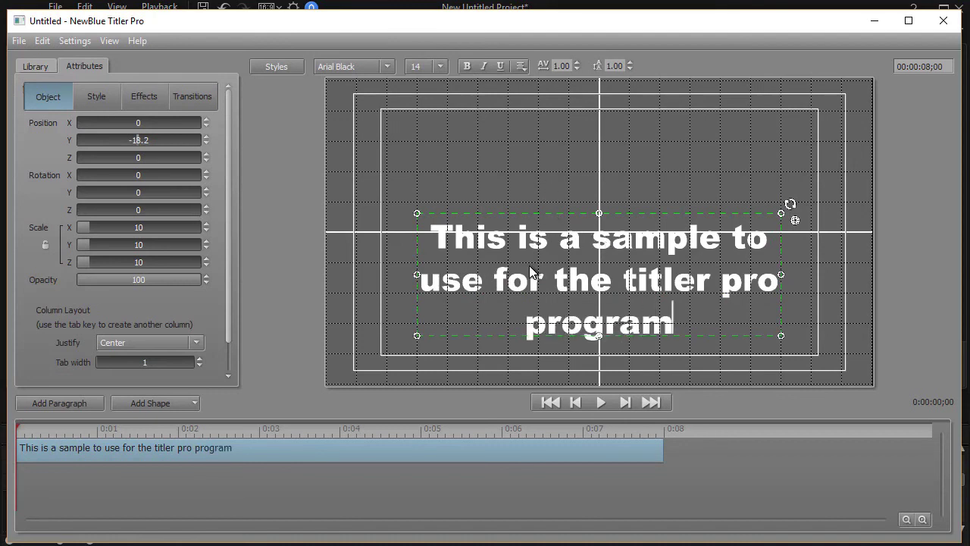
left_click(539, 188)
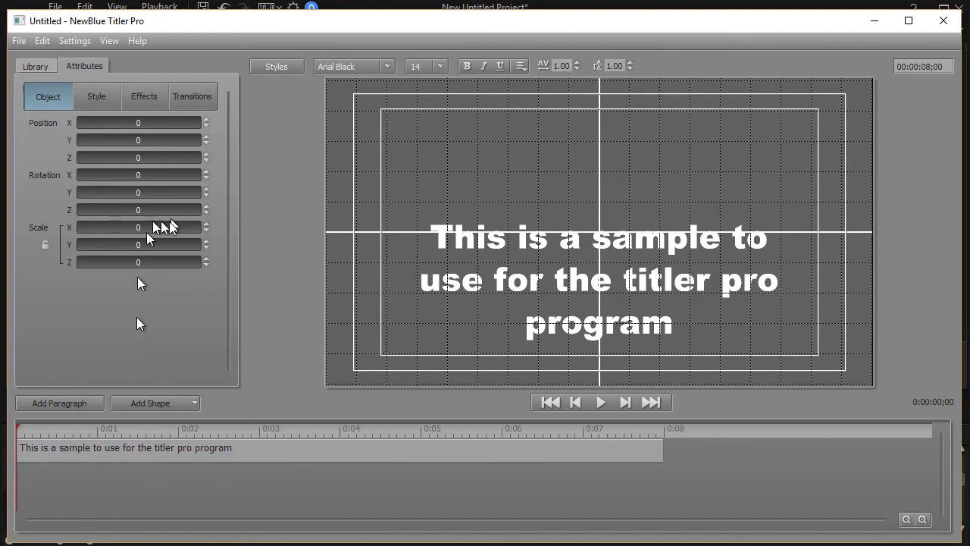
- Apply the Centered preset of the Infinity animation transition to the title
left_click(38, 67)
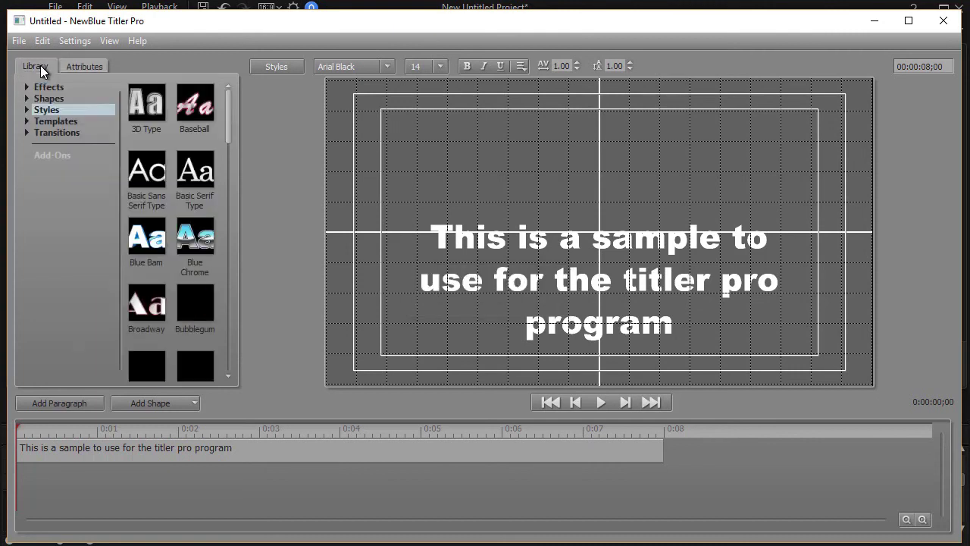
left_click(27, 132)
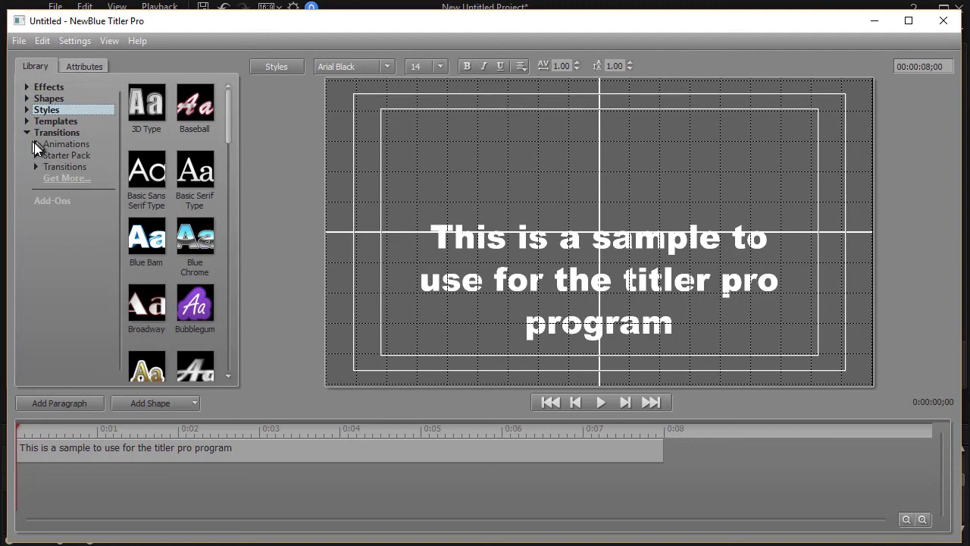
left_click(35, 144)
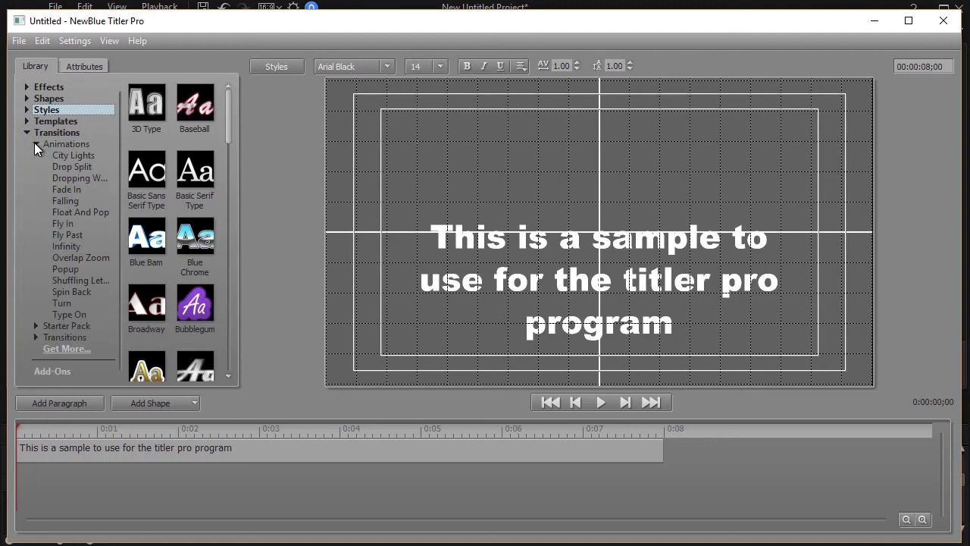
left_click(75, 244)
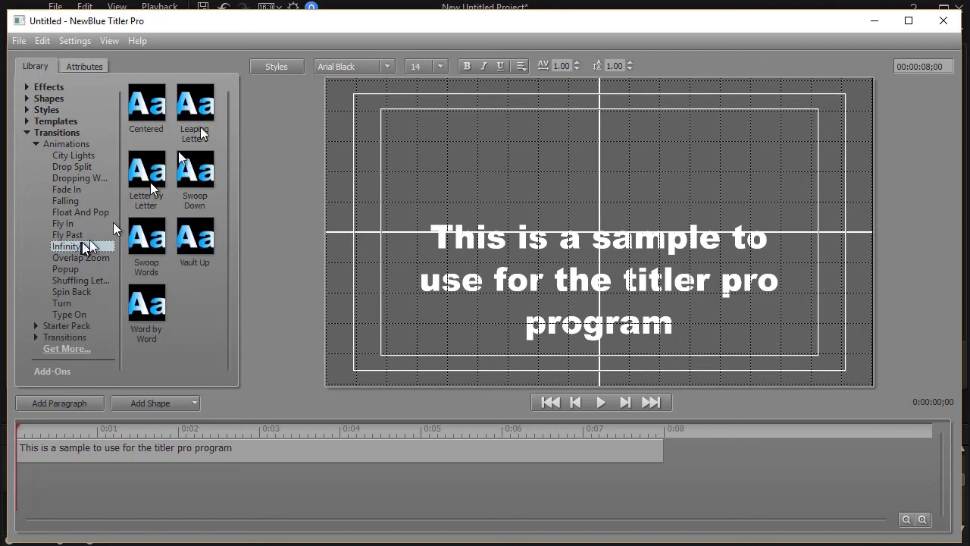
left_click(137, 112)
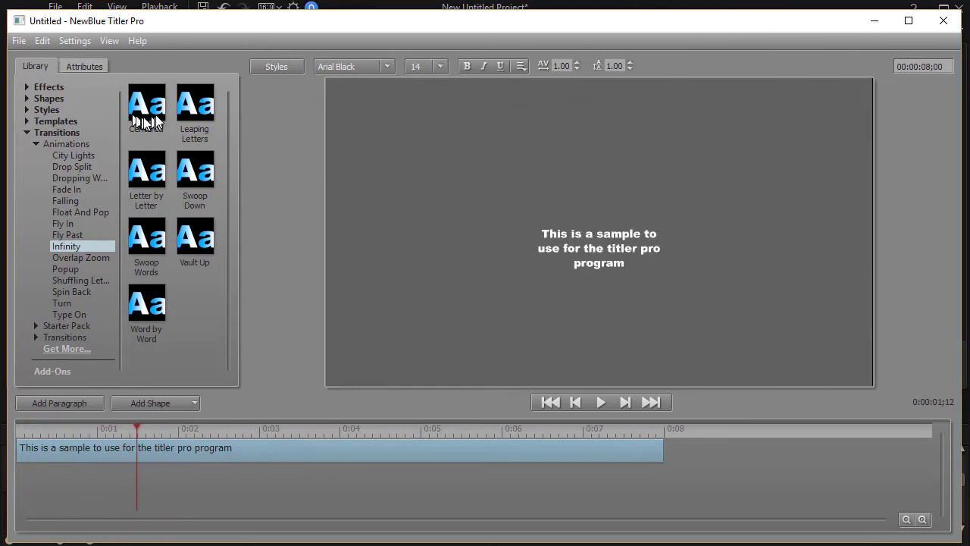
double_click(147, 114)
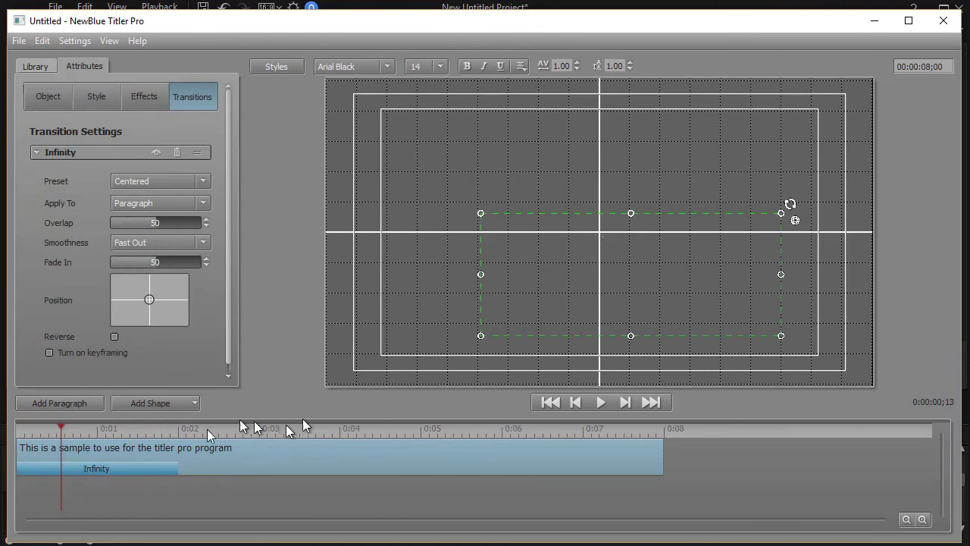
- Preview the title's opening Infinity animation
left_click(604, 404)
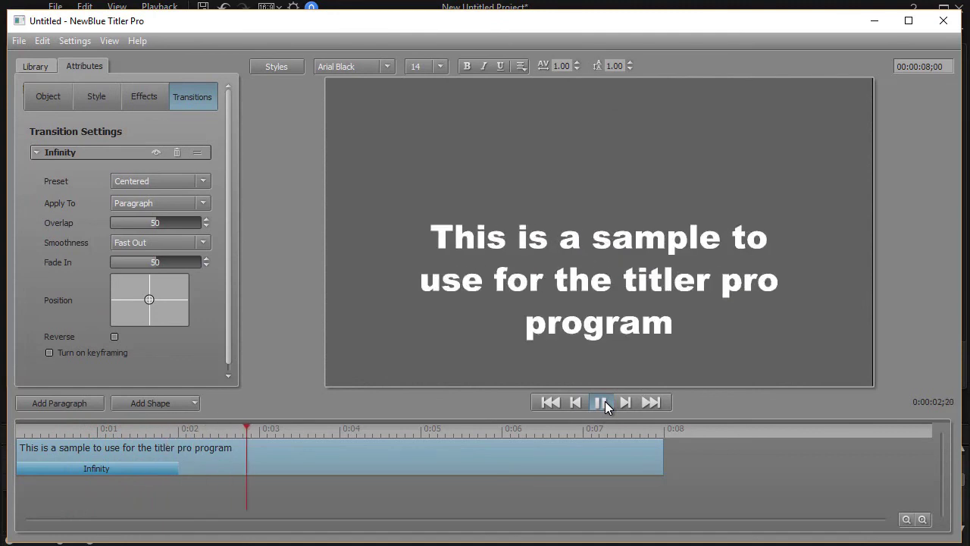
left_click(605, 401)
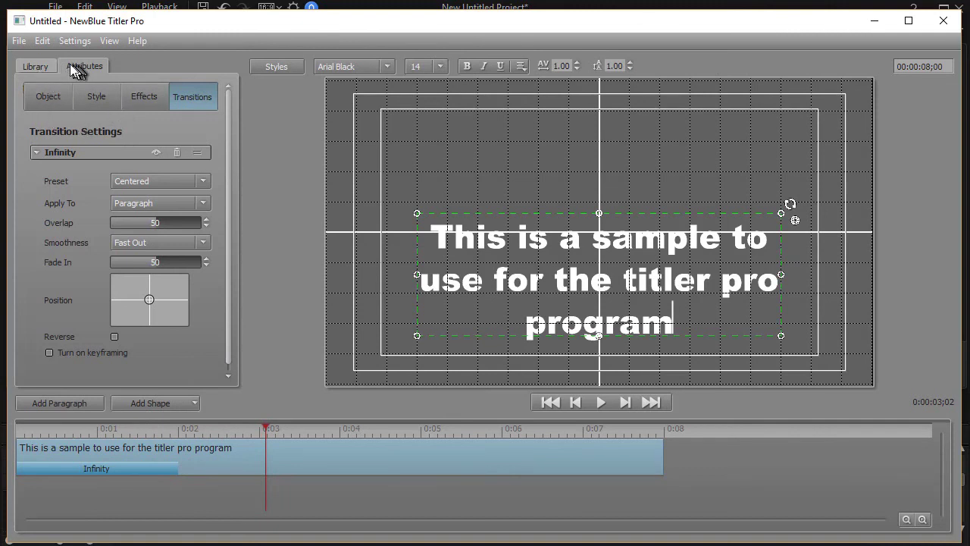
left_click(37, 66)
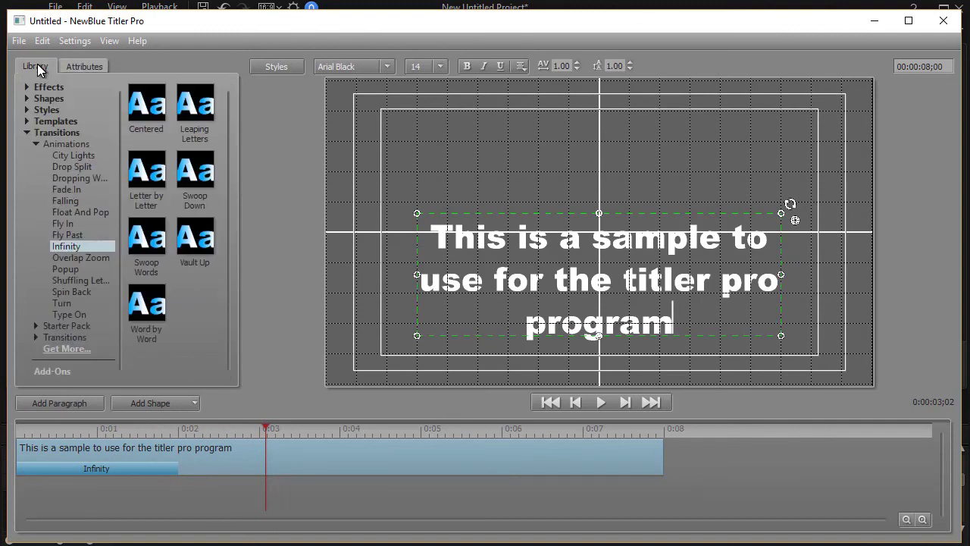
- Add a second Centered Infinity transition and move it to the clip's end, about 6–8 seconds
double_click(147, 111)
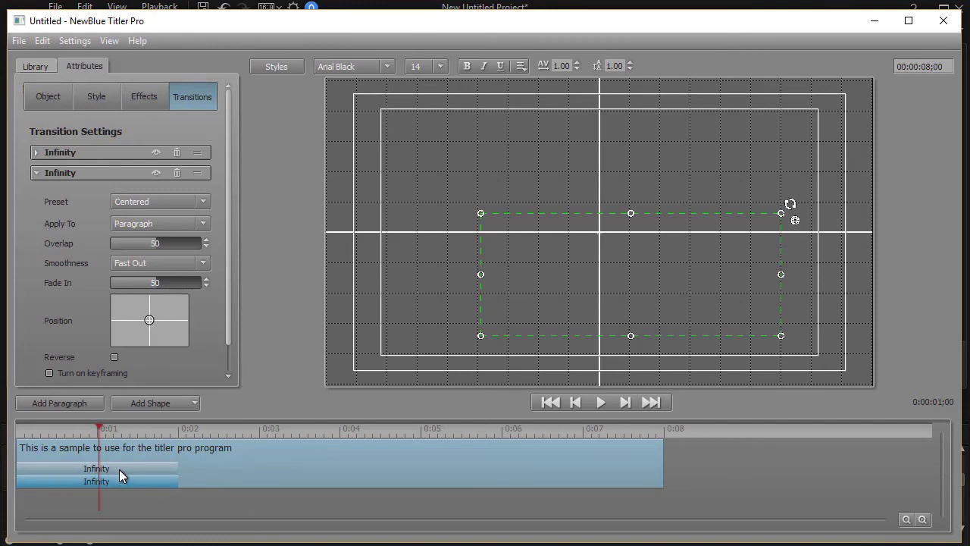
left_click_drag(119, 469, 564, 471)
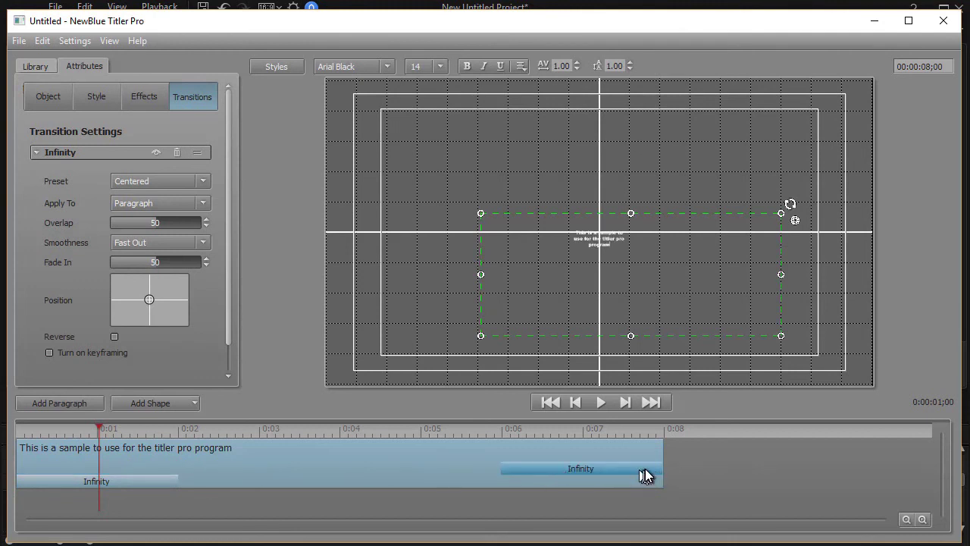
- Preview the title from the start, then stretch the ending Infinity transition to begin near 0:05
left_click(550, 402)
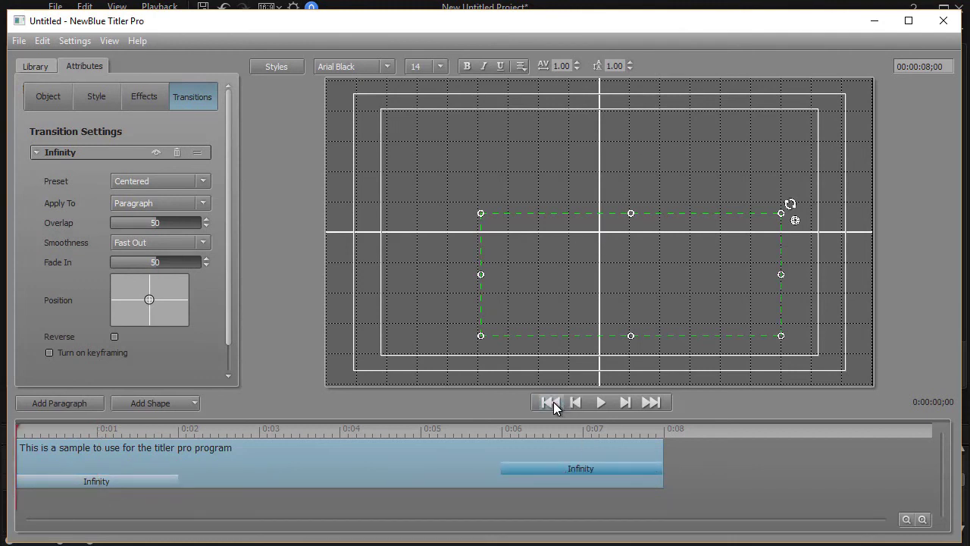
left_click(601, 403)
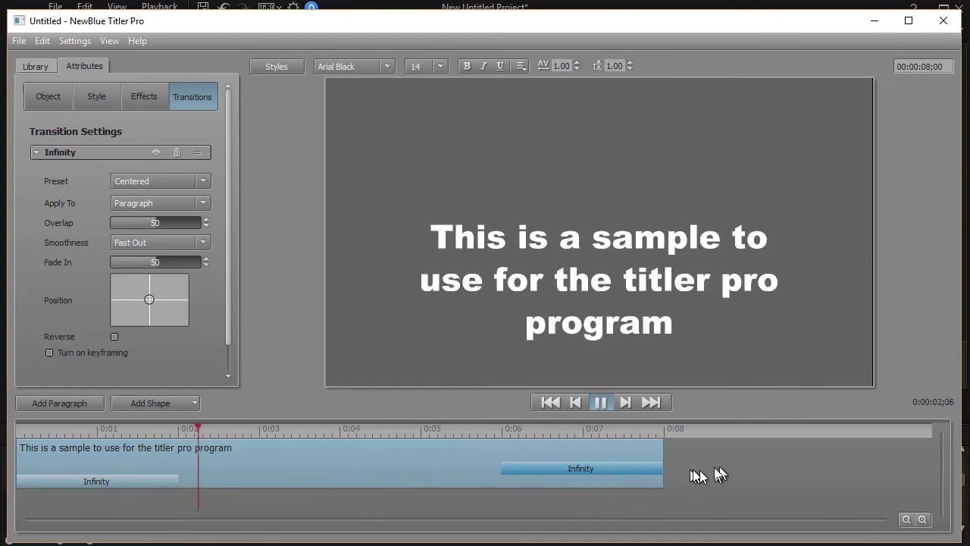
left_click(603, 403)
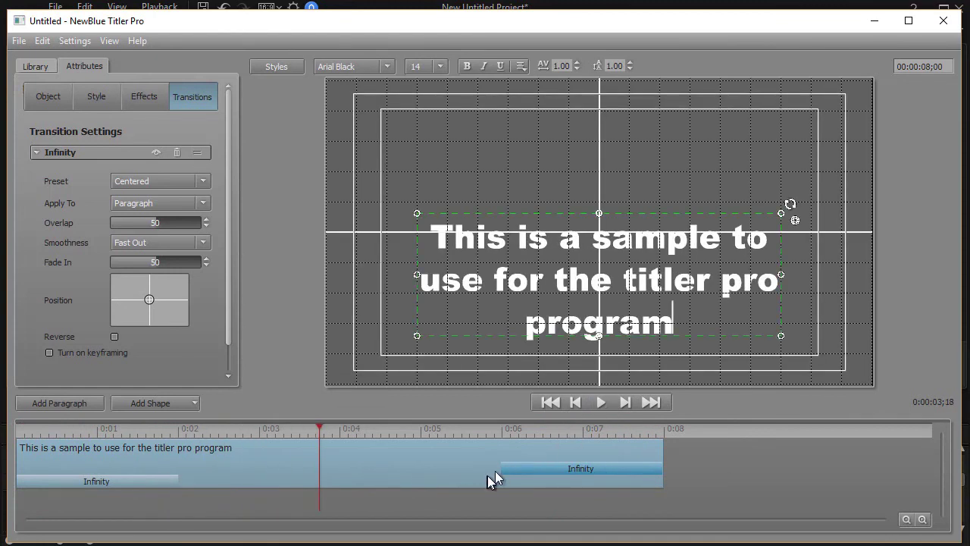
left_click_drag(500, 468, 422, 473)
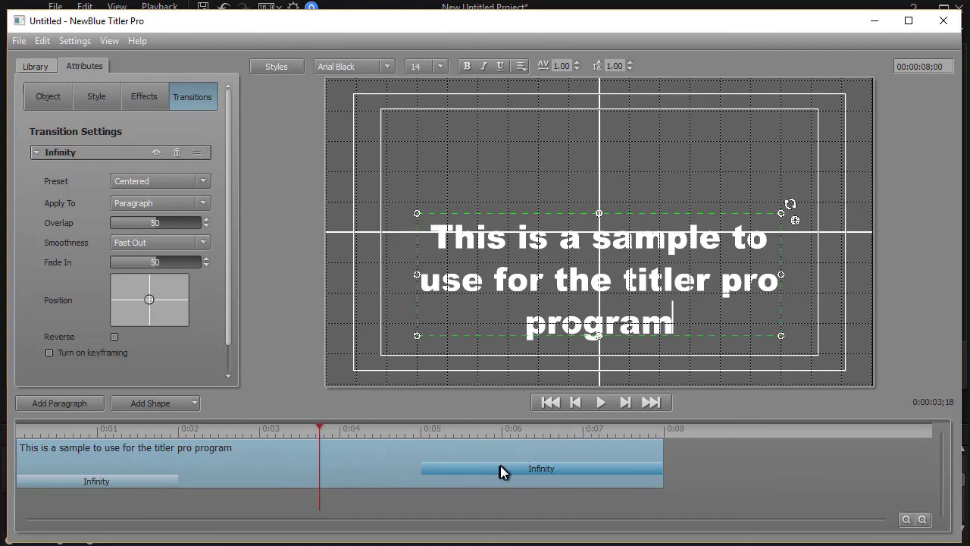
right_click(456, 466)
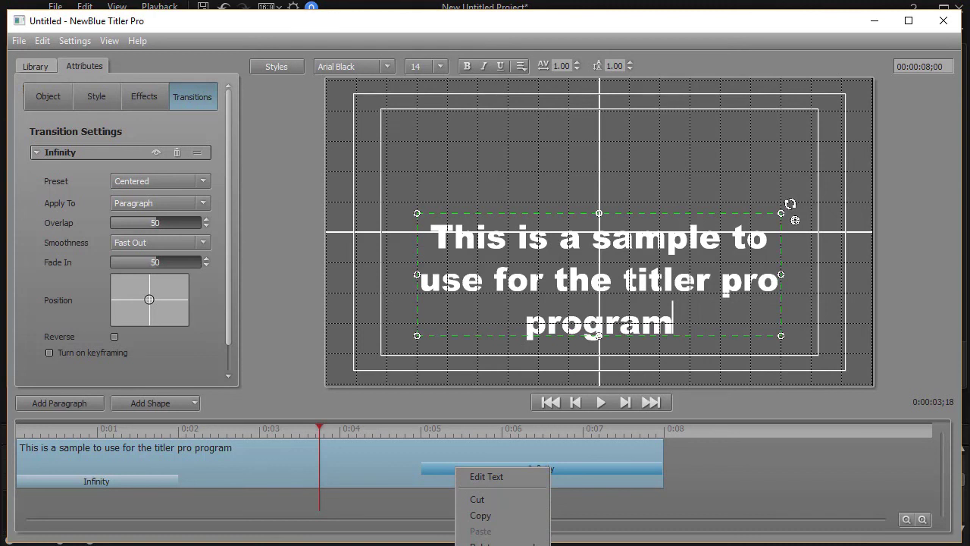
- Delete the ending Infinity transition and apply the Pull Apart Drop Split preset
left_click(496, 543)
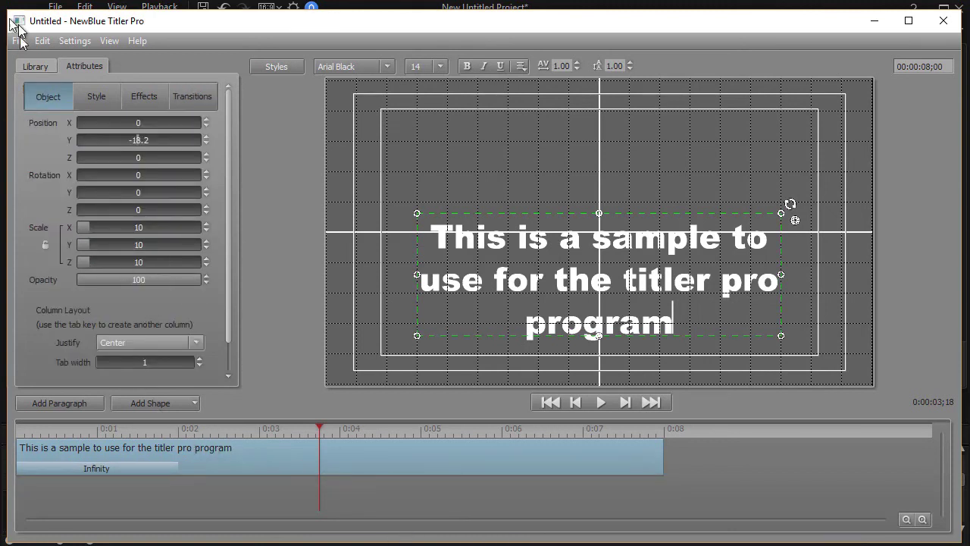
left_click(40, 66)
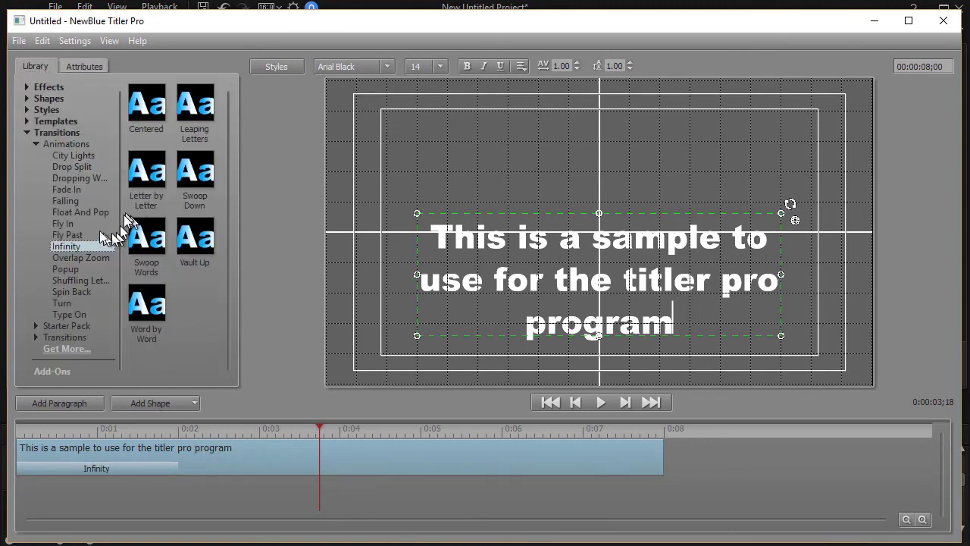
left_click(84, 168)
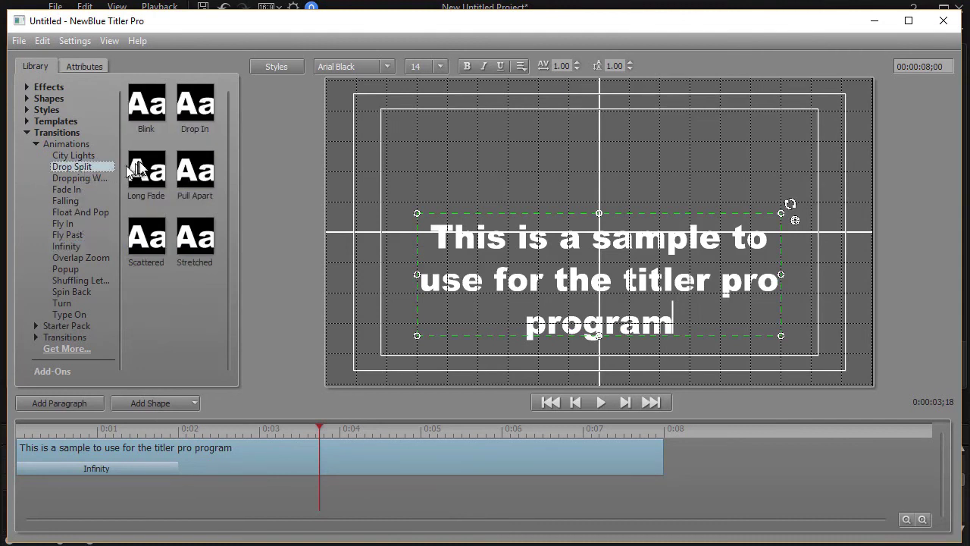
double_click(196, 173)
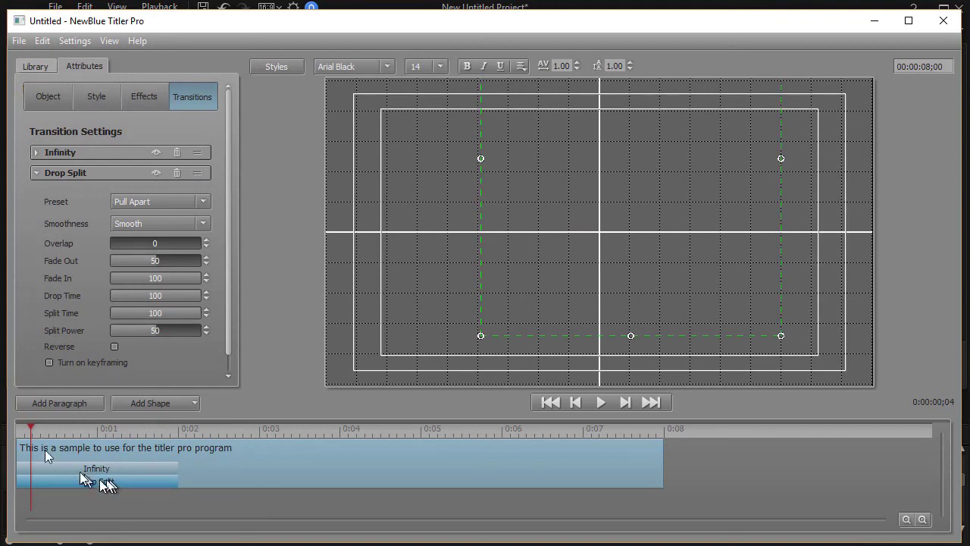
- Preview the title from the start, pausing at 0:04
left_click(546, 402)
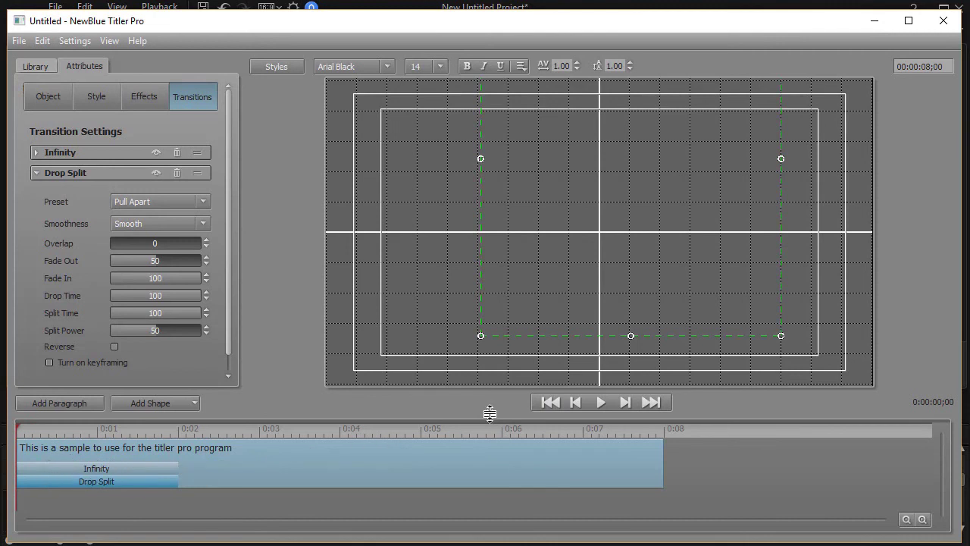
left_click(601, 402)
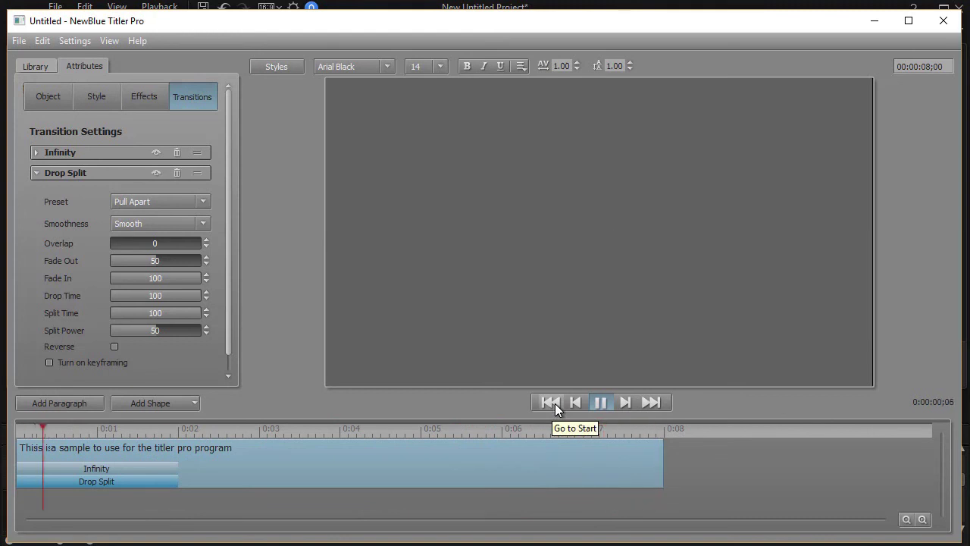
left_click(600, 402)
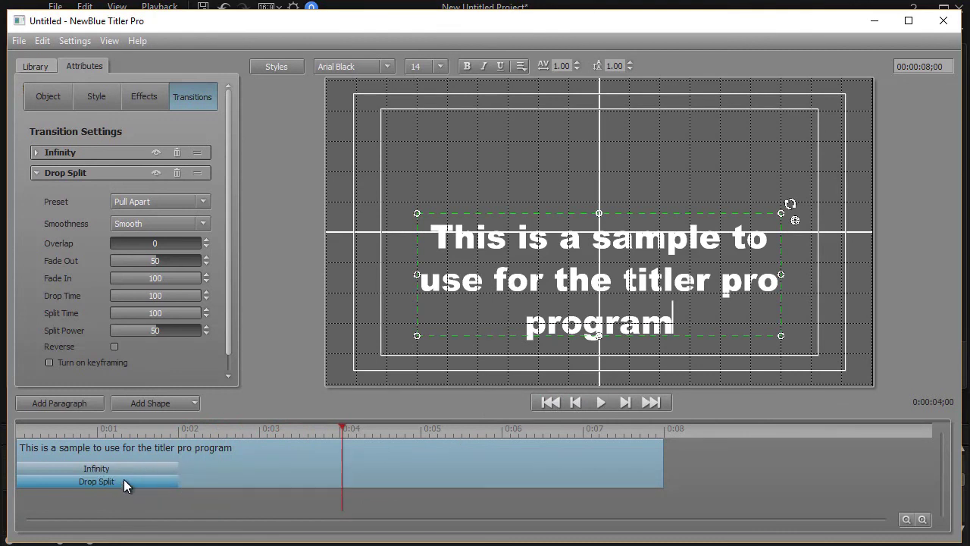
- Move the Drop Split transition to the clip's end and preview the title from the start
left_click_drag(128, 482, 581, 501)
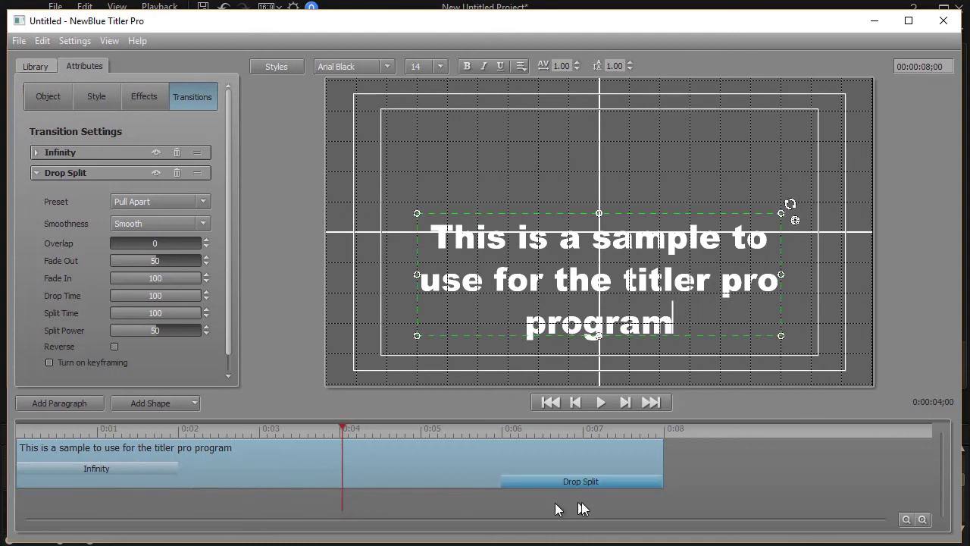
left_click(549, 405)
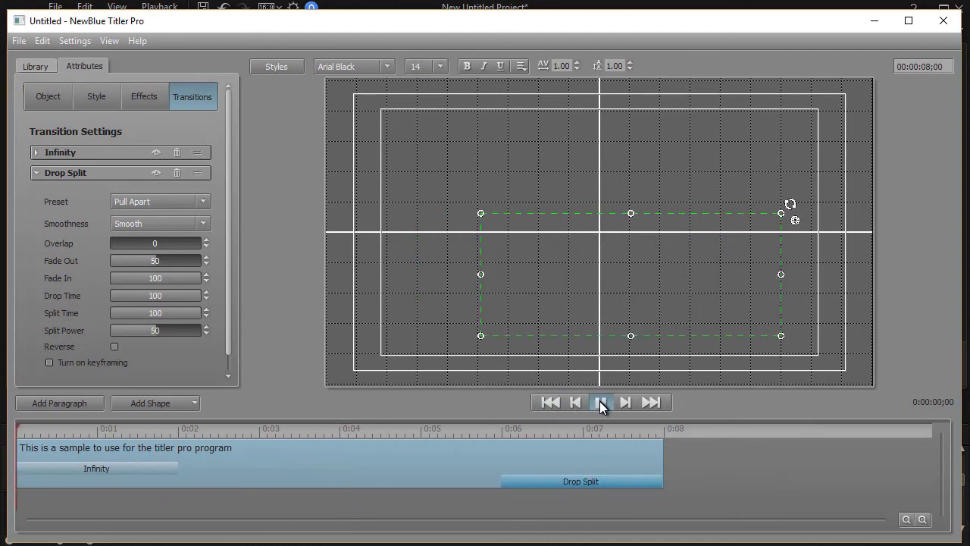
left_click(600, 402)
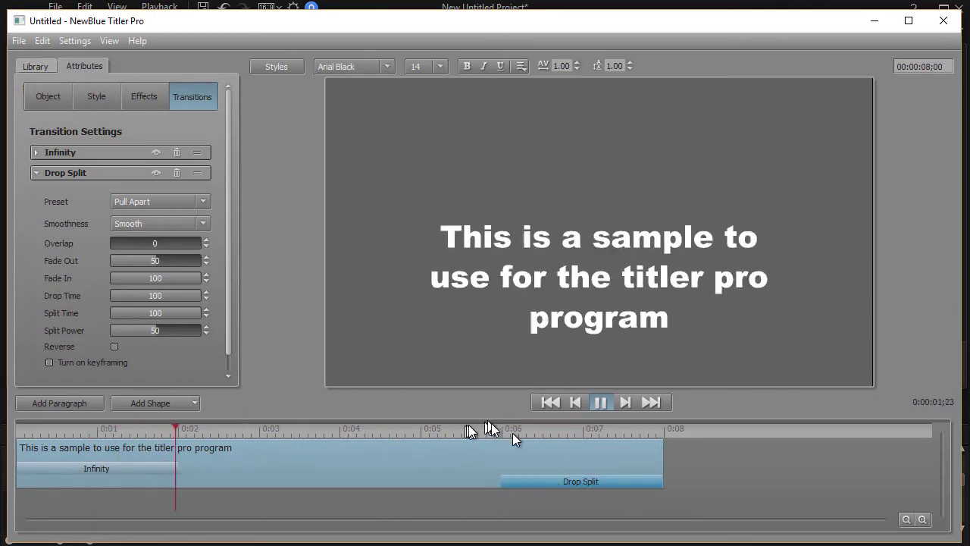
left_click(600, 403)
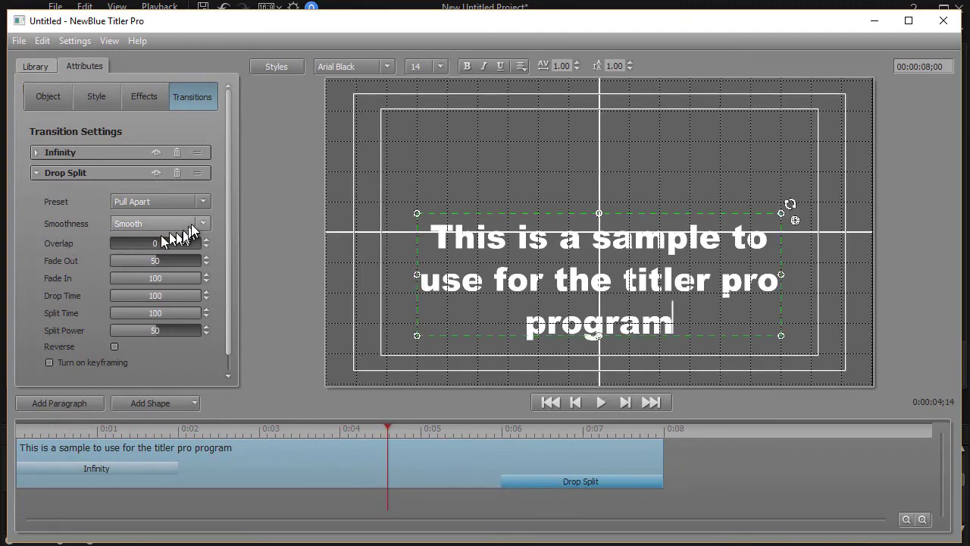
- Enable Reverse on the Drop Split transition and replay the title preview
left_click(114, 347)
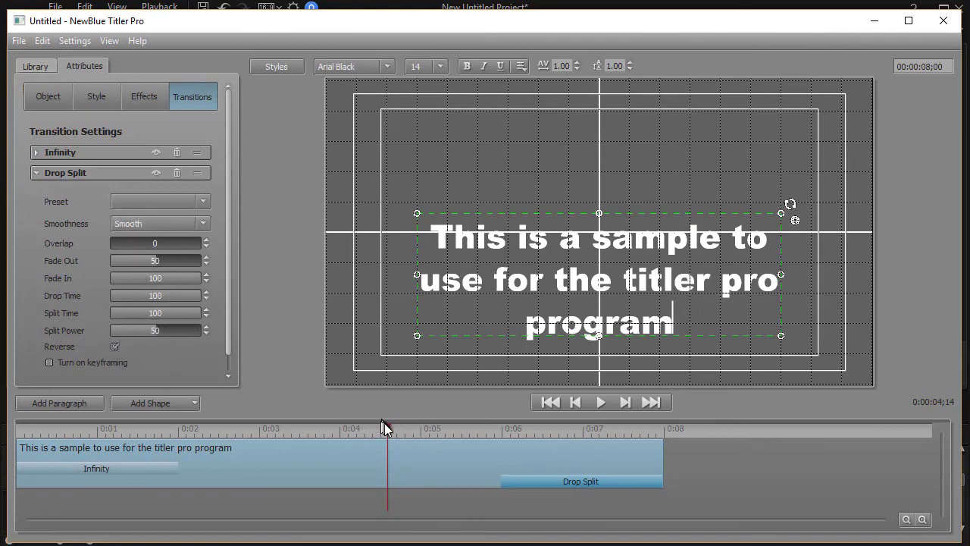
left_click_drag(388, 426, 466, 454)
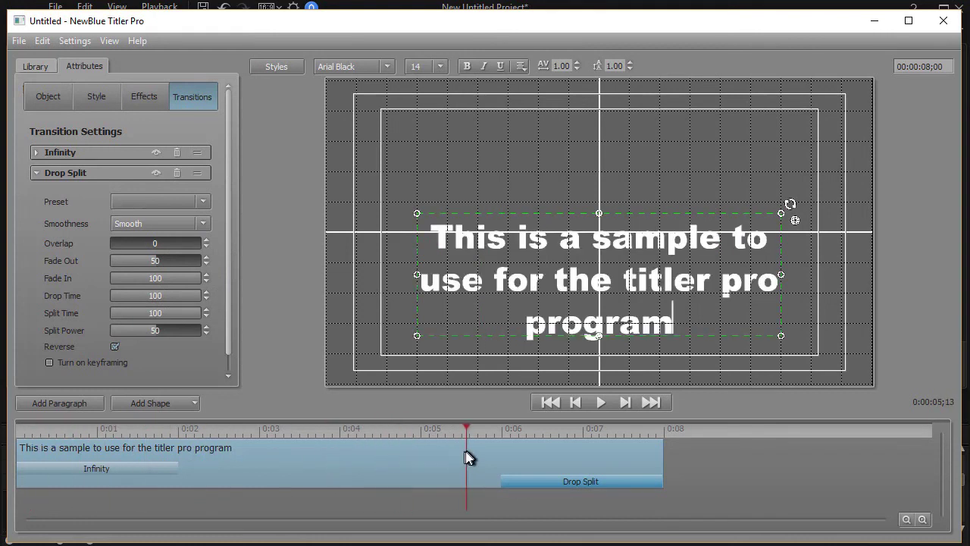
left_click(601, 402)
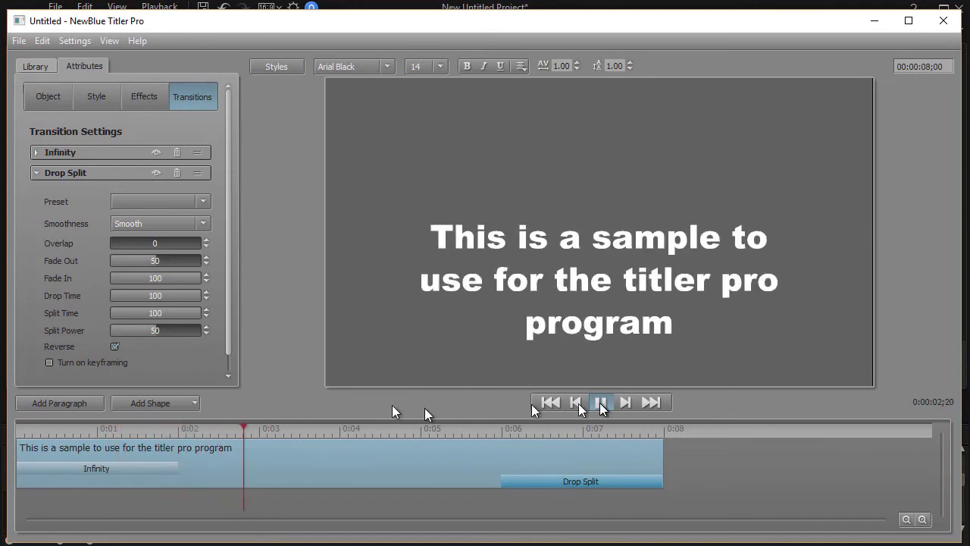
left_click(599, 402)
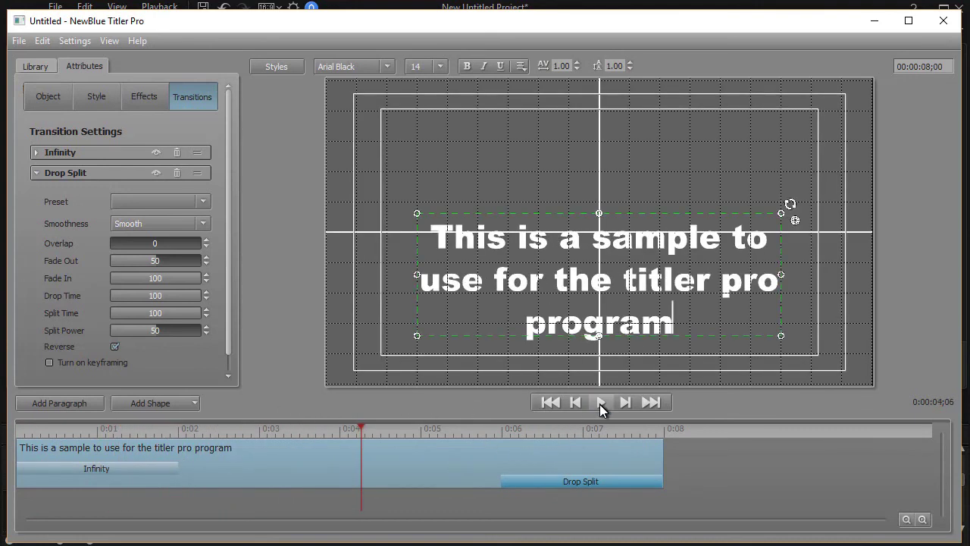
- Delete the Drop Split transition and apply the Fly Past Spin preset to the title
right_click(540, 480)
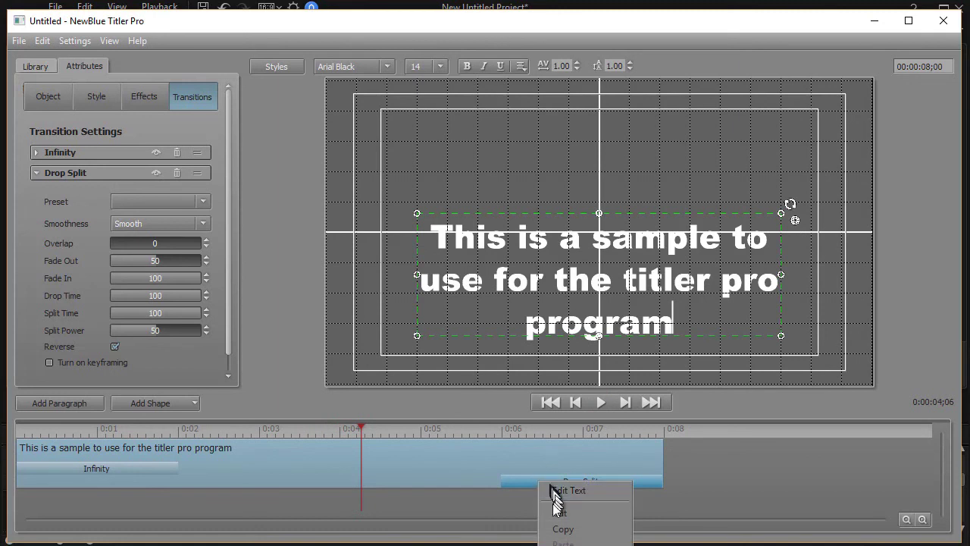
left_click(557, 542)
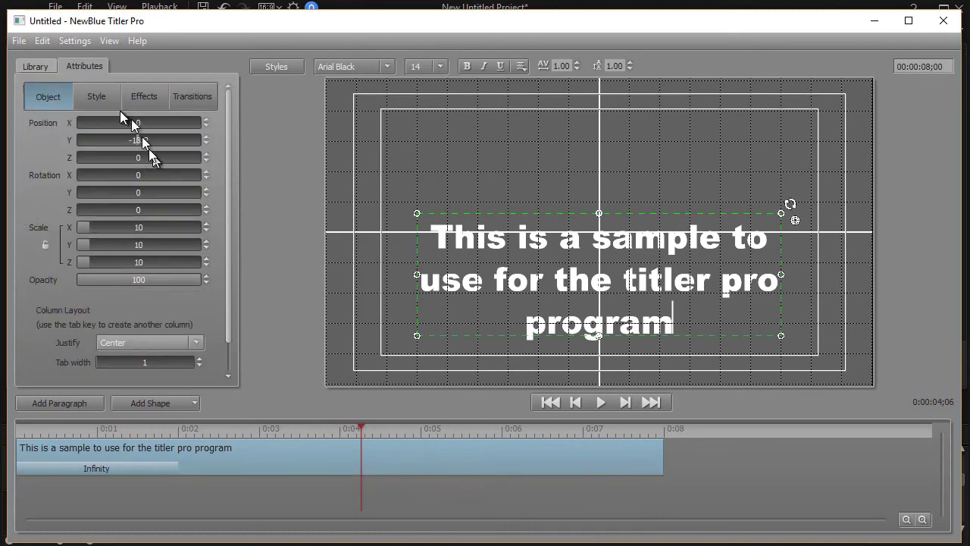
left_click(36, 68)
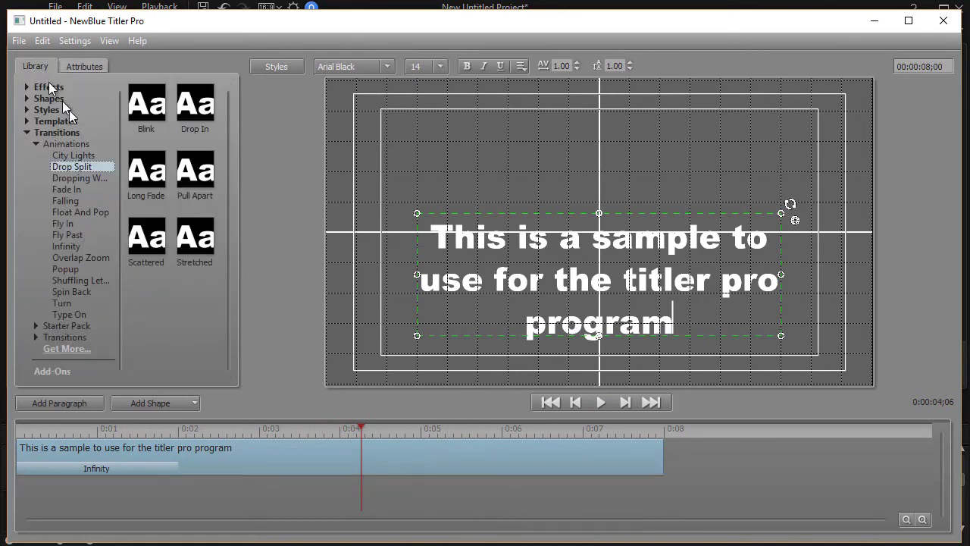
left_click(75, 235)
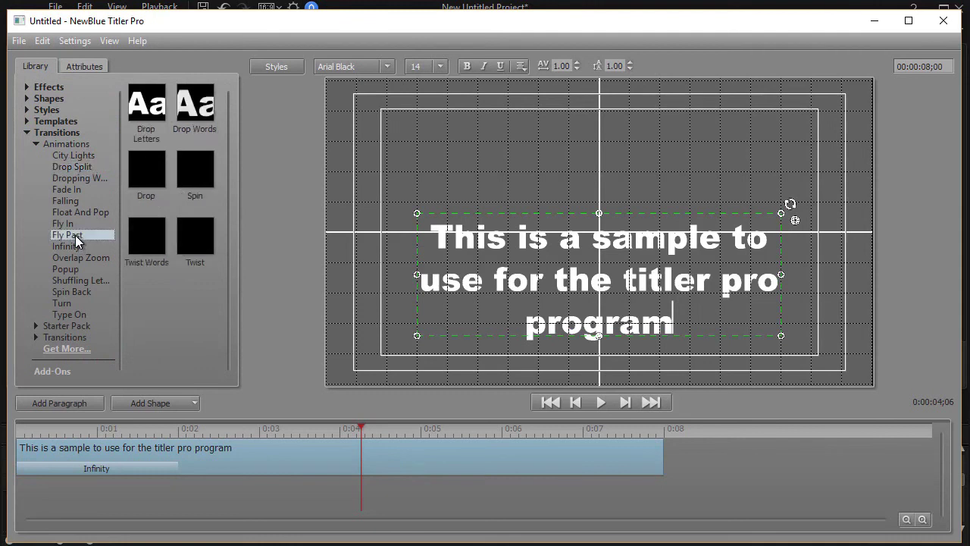
double_click(200, 175)
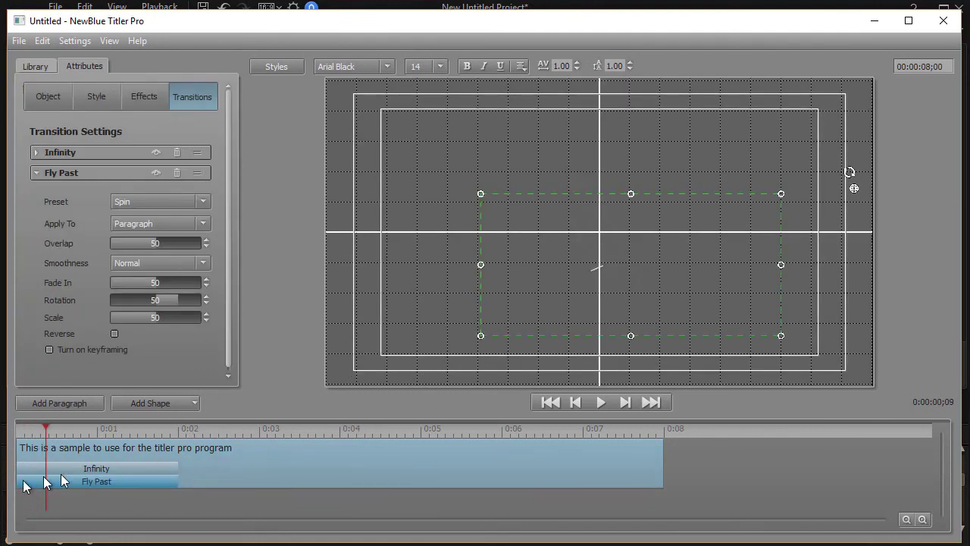
- Preview the title with its Fly Past Spin opening from the beginning
left_click(550, 402)
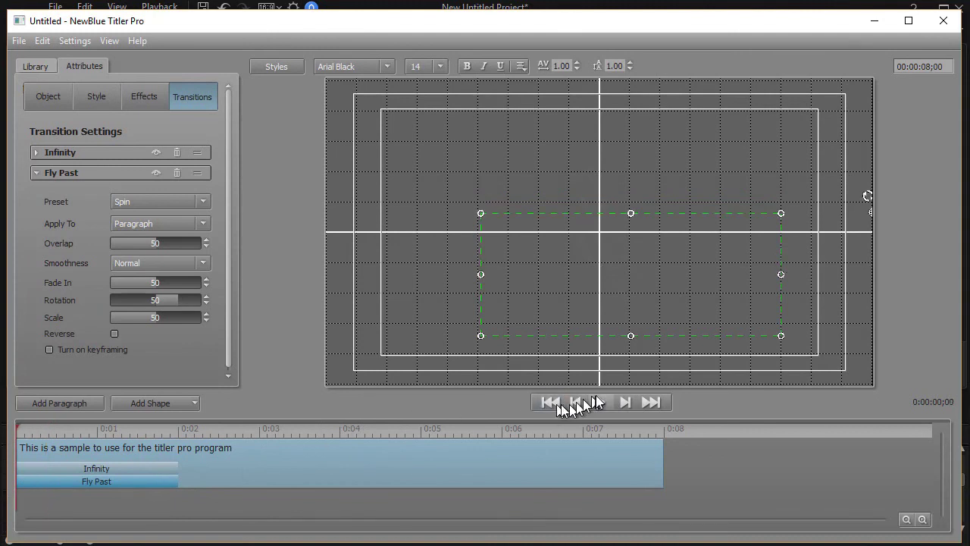
left_click(598, 401)
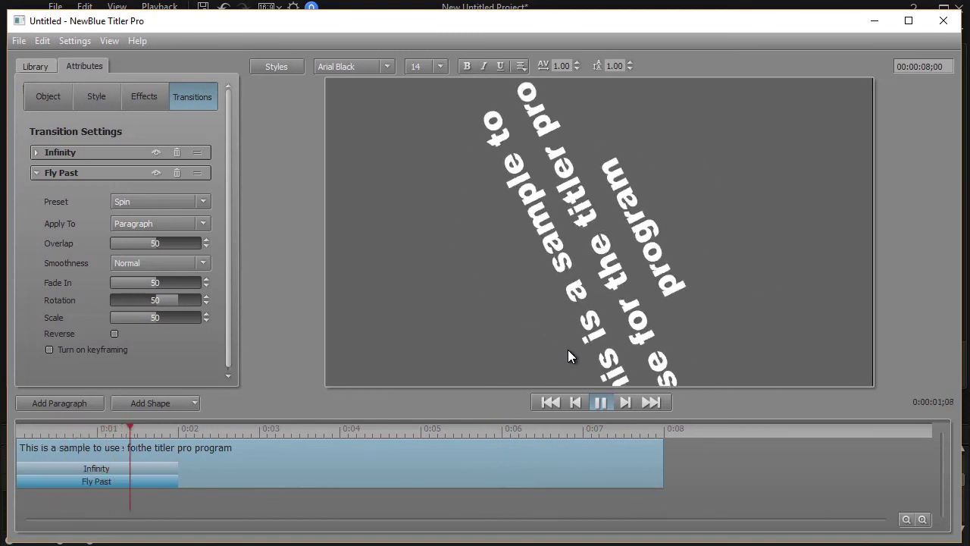
left_click(599, 401)
- Move the Infinity transition to the end of the text clip and preview the title from the start
left_click_drag(107, 470, 530, 470)
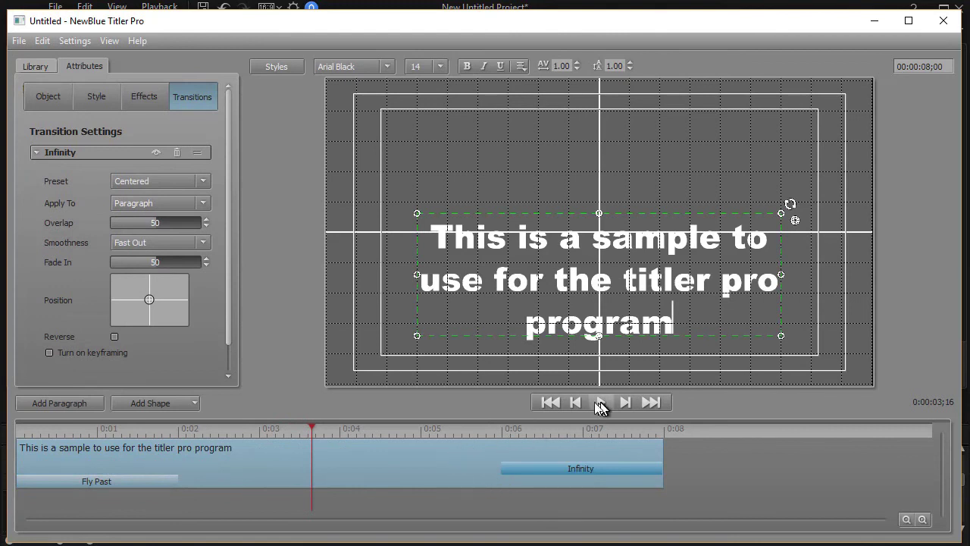
left_click(550, 402)
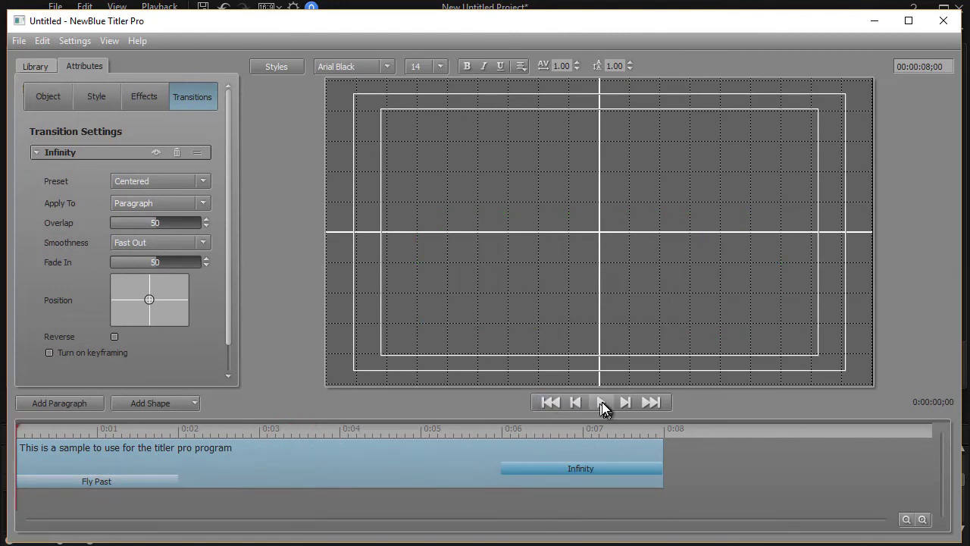
left_click(602, 401)
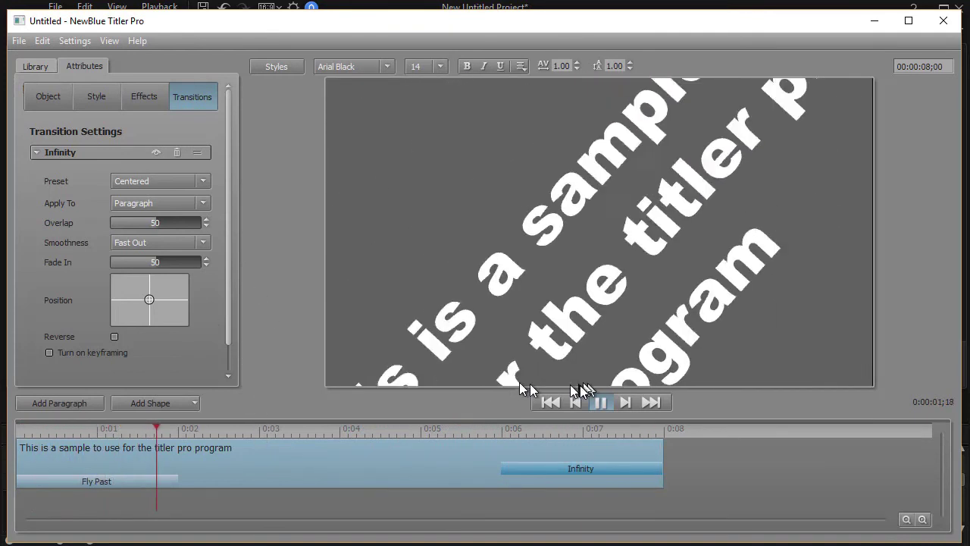
left_click(599, 401)
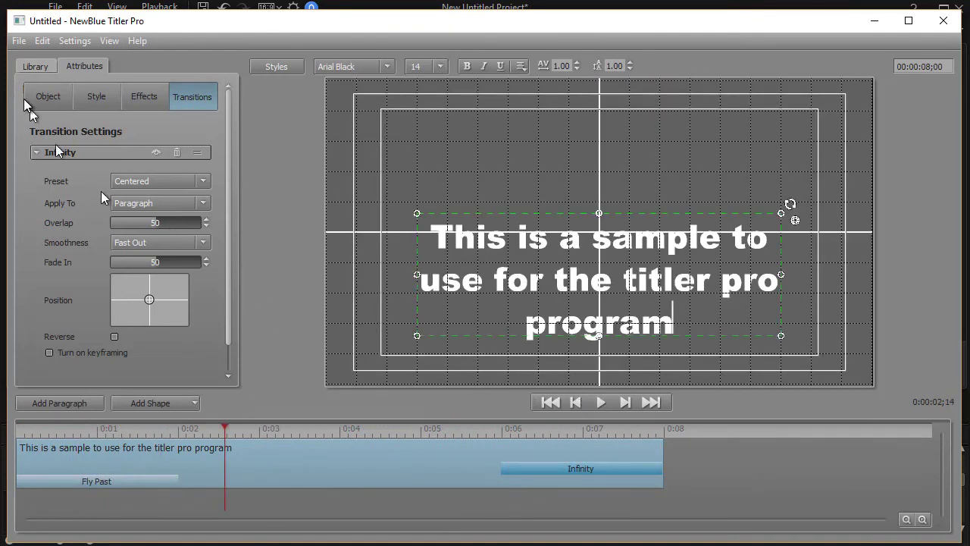
left_click(35, 67)
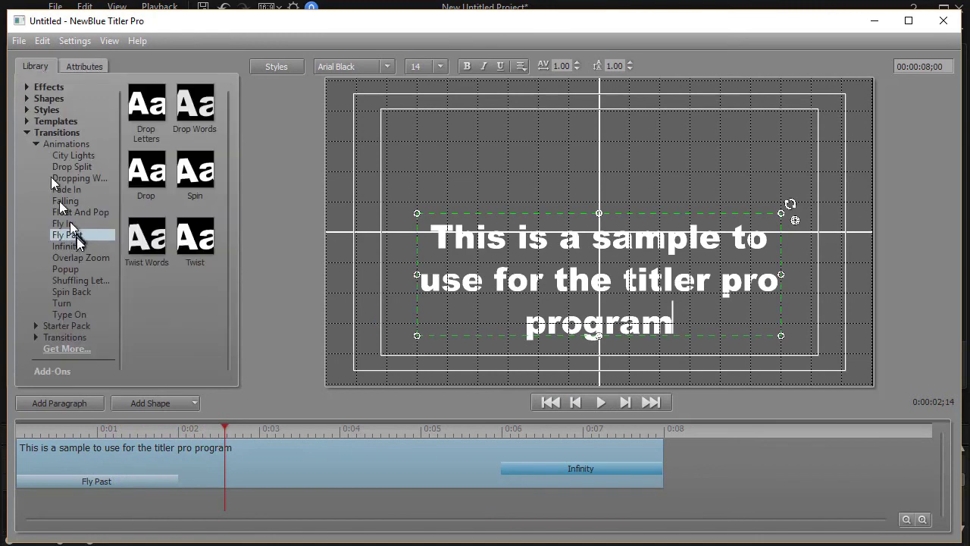
- Add a Popup transition with the Growing Words preset at the title's start and play it from 0:00
left_click_drag(72, 273, 291, 479)
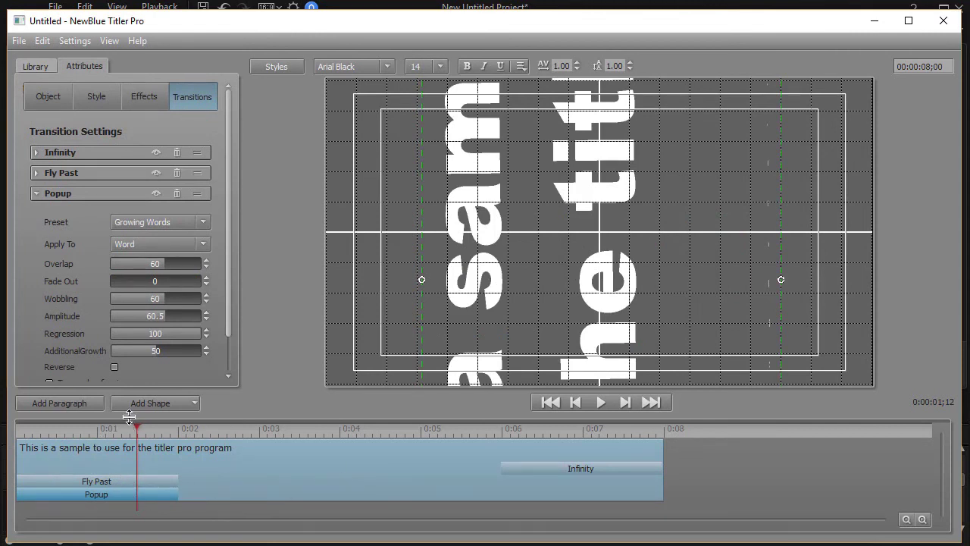
left_click_drag(138, 423, 9, 421)
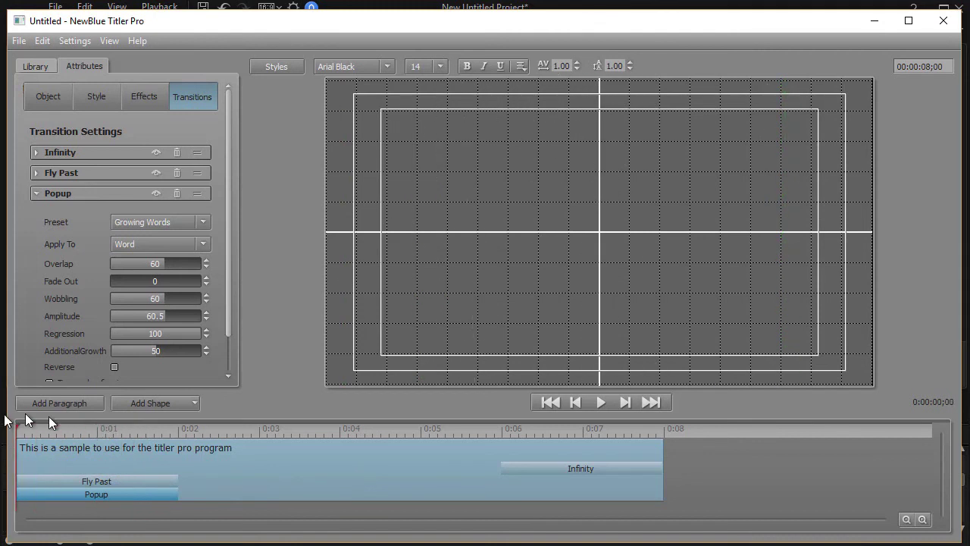
left_click(598, 402)
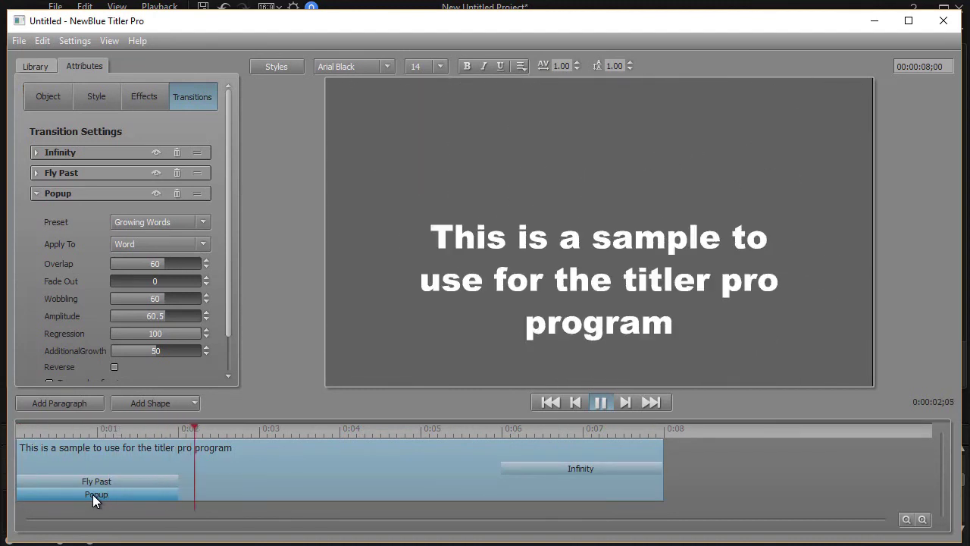
- Delete the Popup transition, stop playback, and keep Fly Past at the title's start with Infinity at its end
right_click(137, 490)
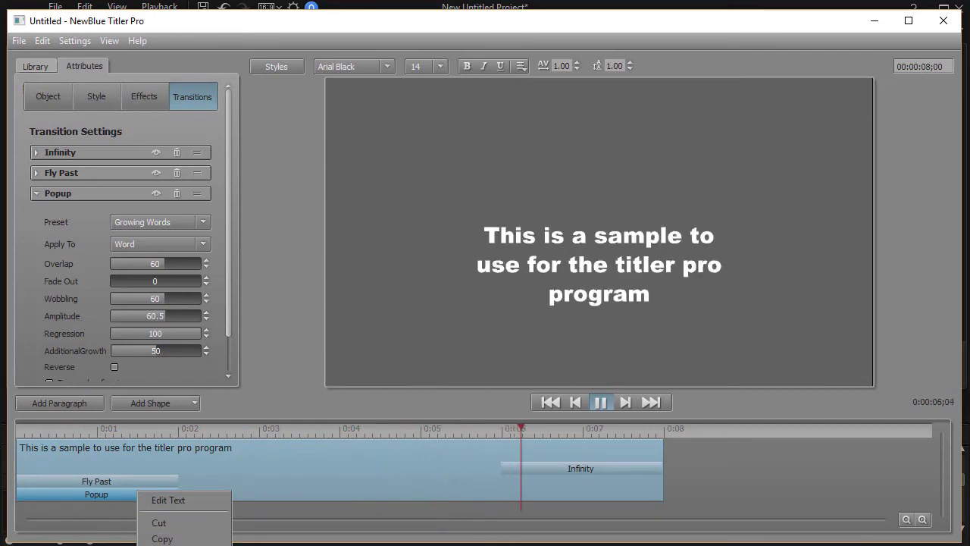
left_click(158, 522)
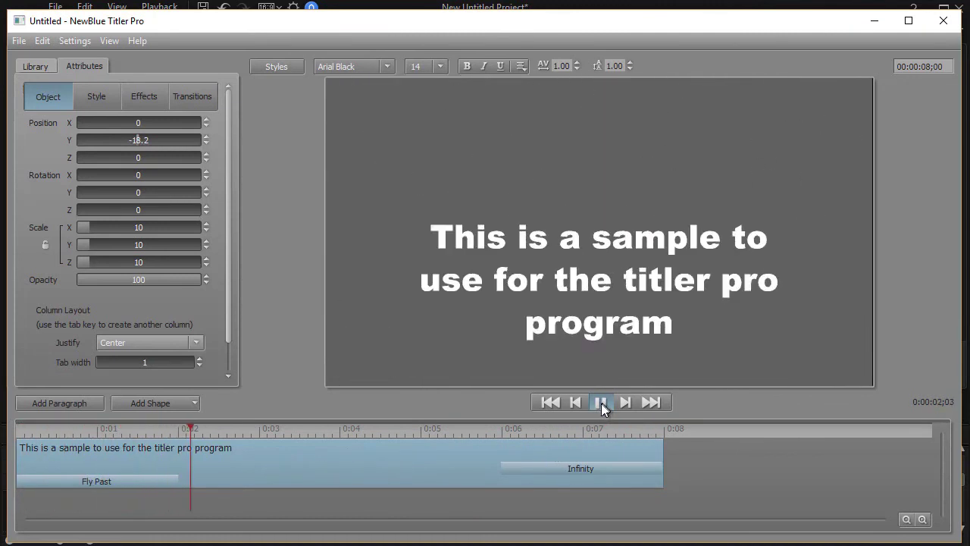
left_click(601, 403)
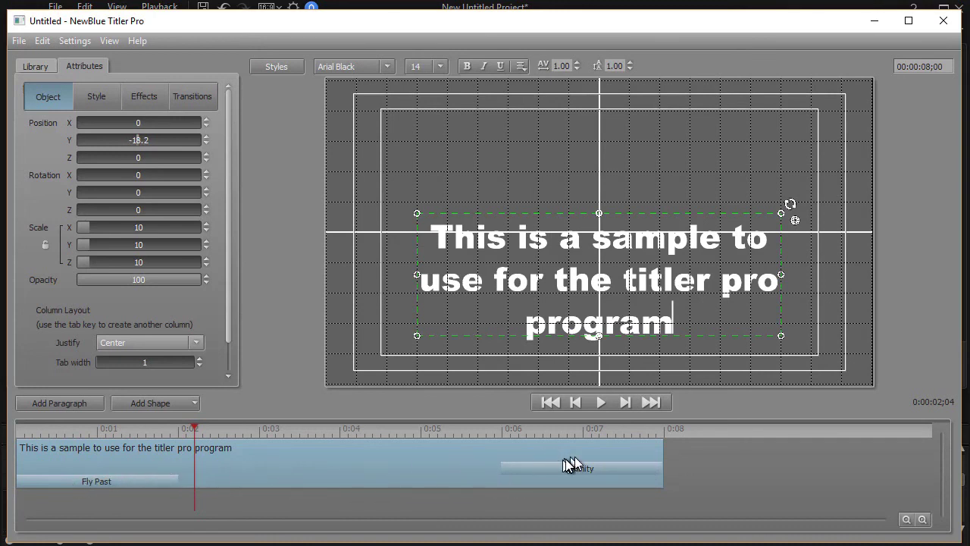
left_click_drag(130, 484, 470, 488)
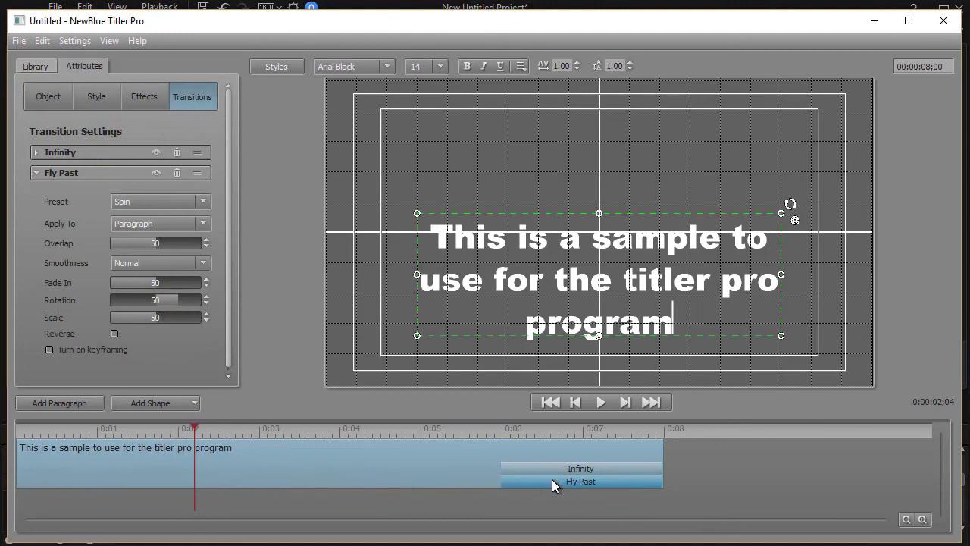
left_click_drag(551, 482, 113, 482)
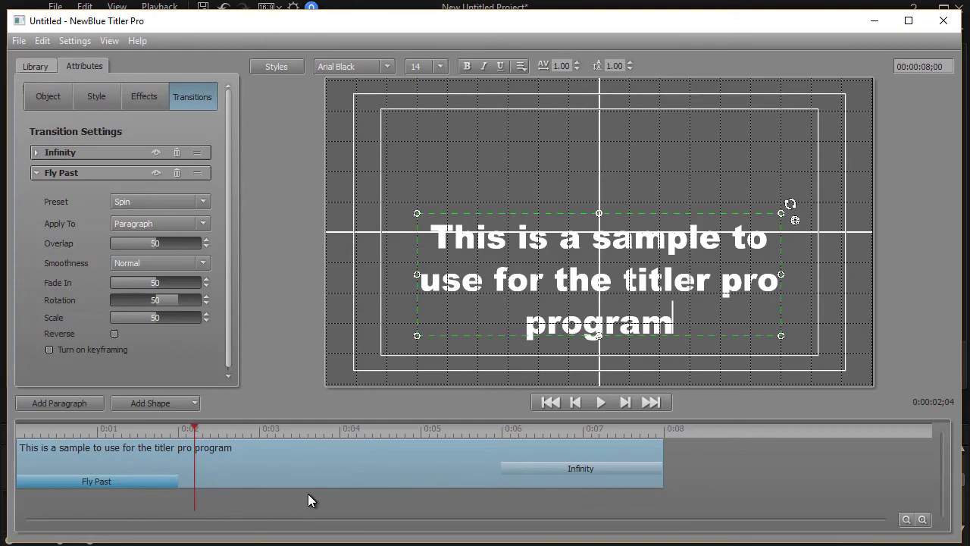